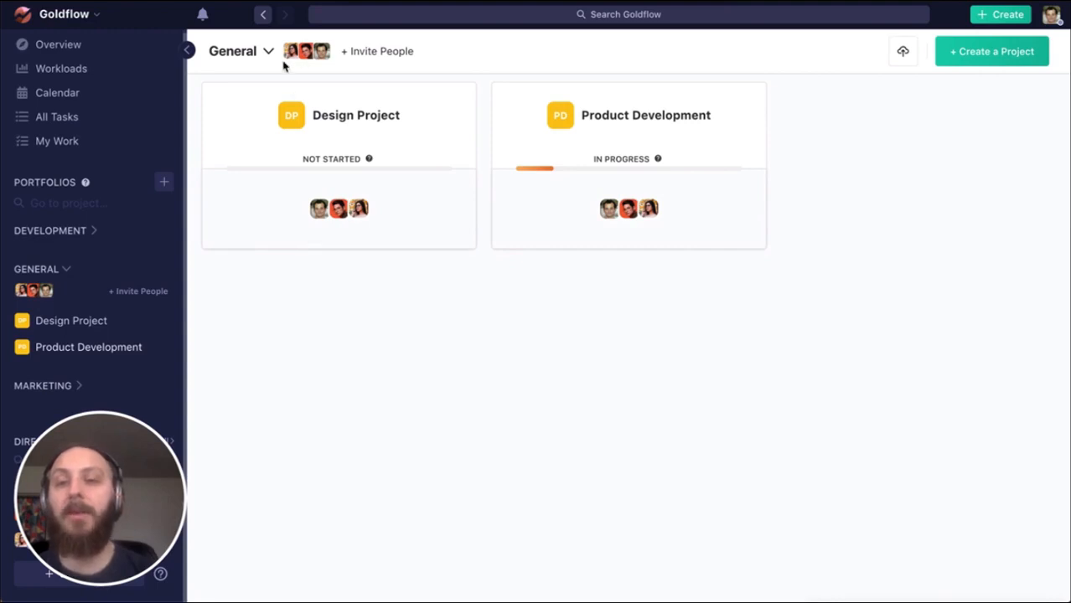
View the member management options of the Product portfolio, including inviting people to it.
{"action": "left_click", "coordinate": [322, 60]}
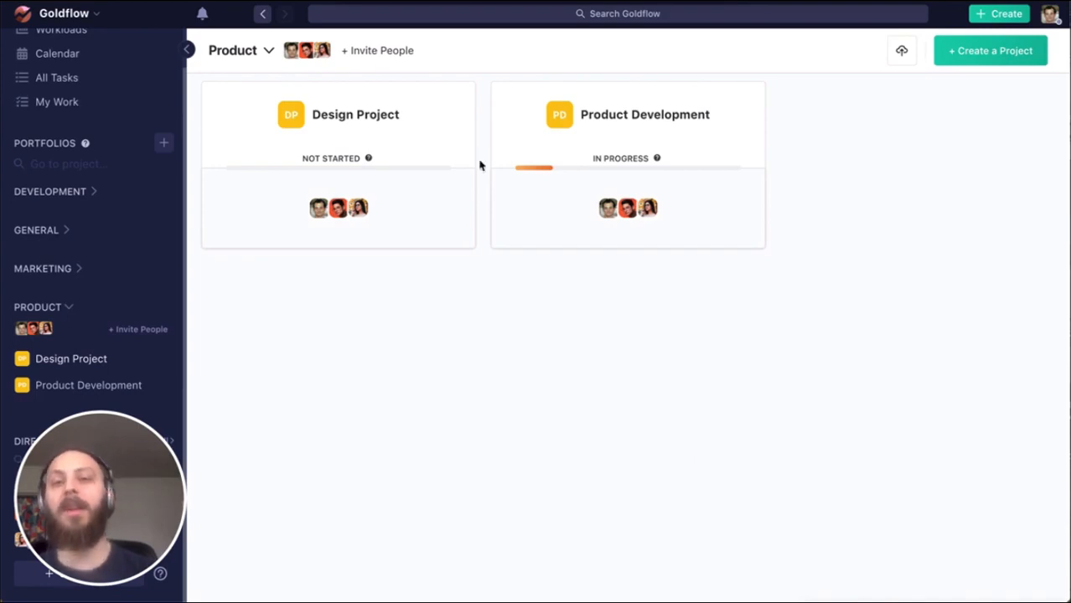
{"action": "left_click", "coordinate": [395, 52]}
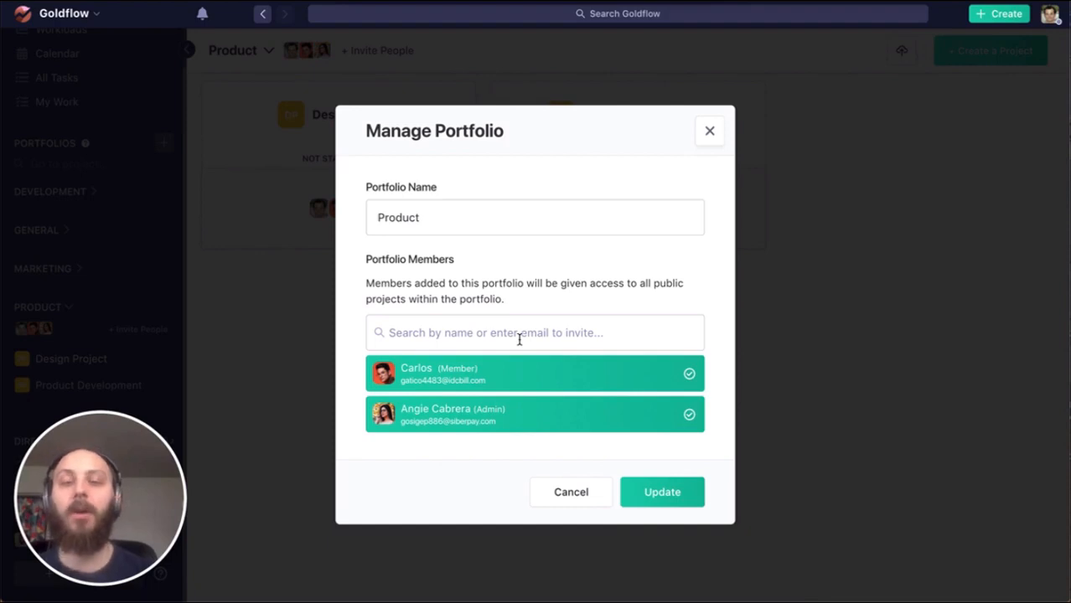
{"action": "left_click", "coordinate": [710, 131]}
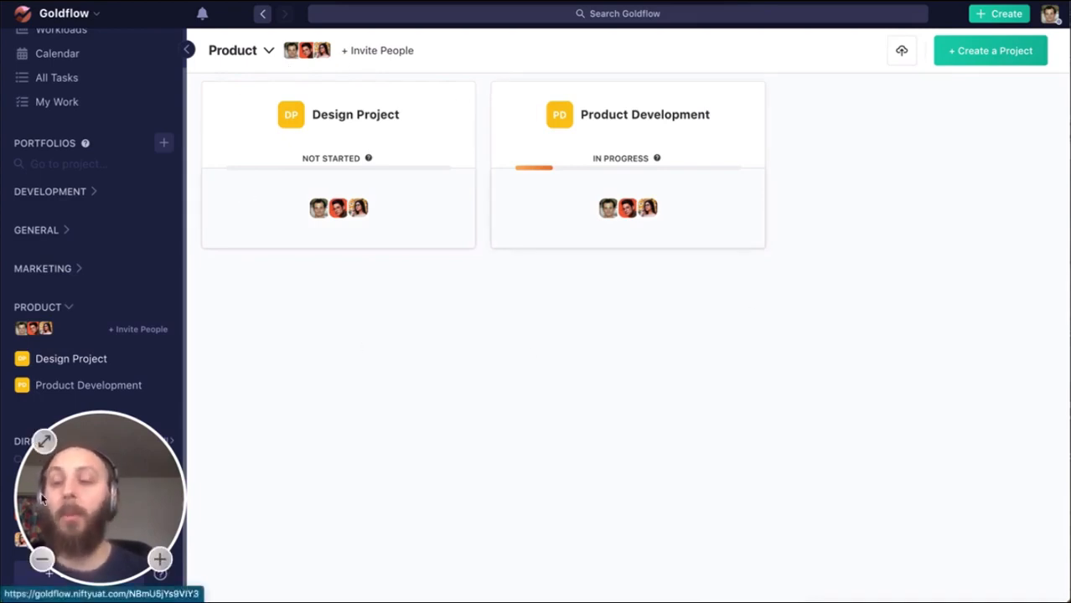
{"action": "left_click_drag", "start_coordinate": [95, 495], "coordinate": [112, 263]}
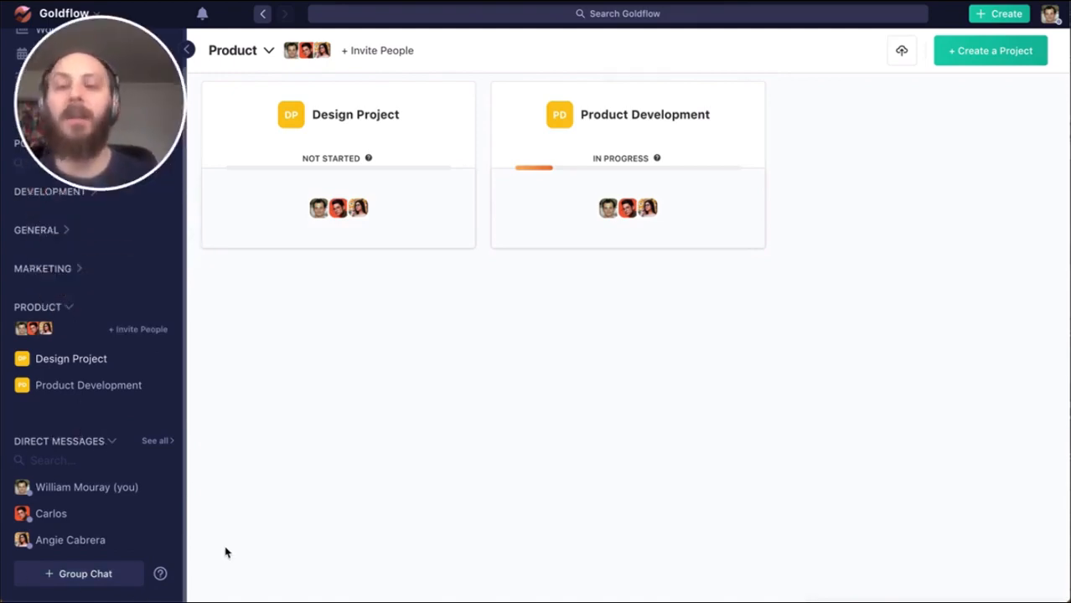
{"action": "left_click_drag", "start_coordinate": [140, 113], "coordinate": [120, 511]}
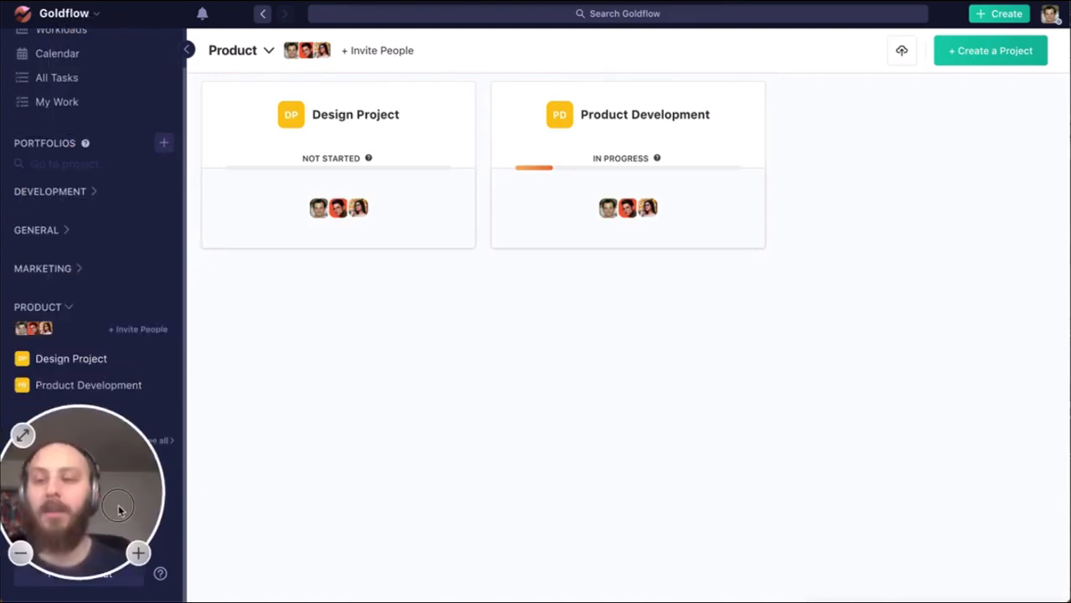
Open Design Project and view its options for inviting workspace members and guests.
{"action": "left_click", "coordinate": [425, 157]}
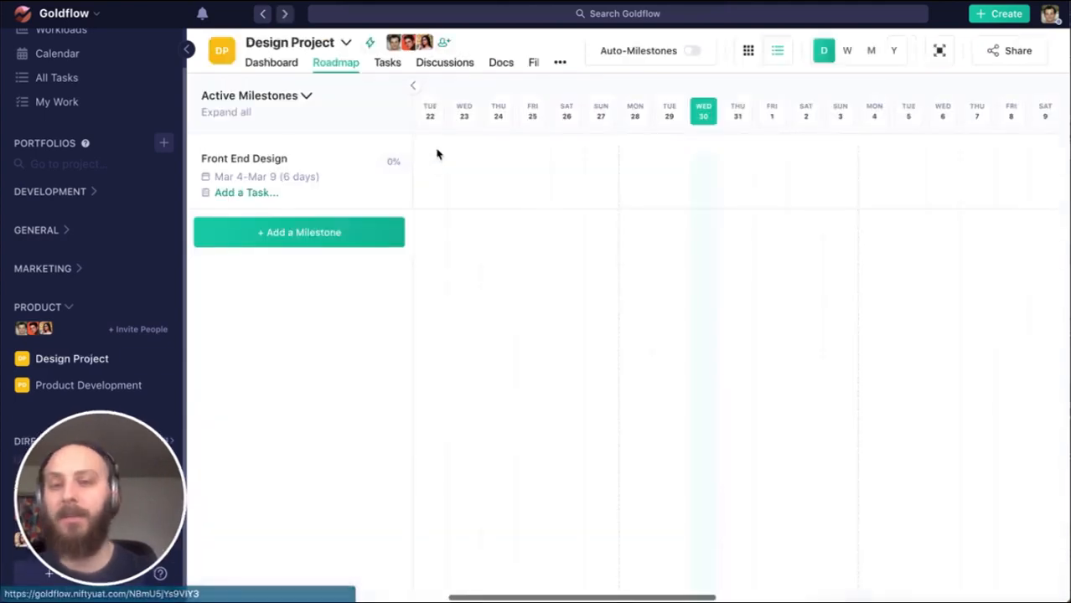
{"action": "left_click", "coordinate": [446, 44]}
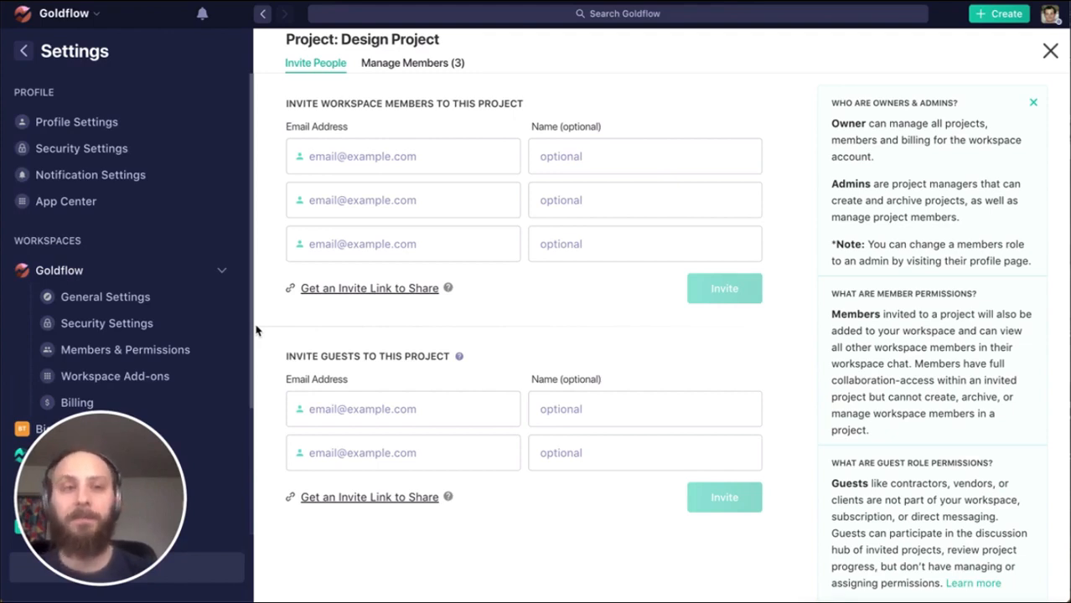
{"action": "left_click", "coordinate": [1050, 50]}
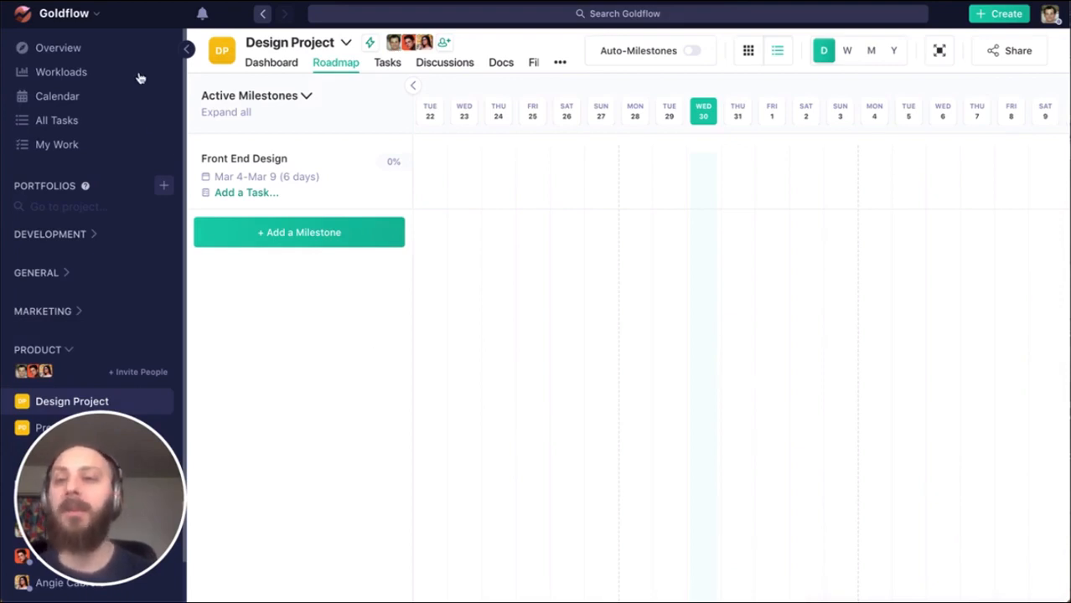
Open the Goldflow workspace's member and permission settings and list its current members.
{"action": "left_click", "coordinate": [98, 16]}
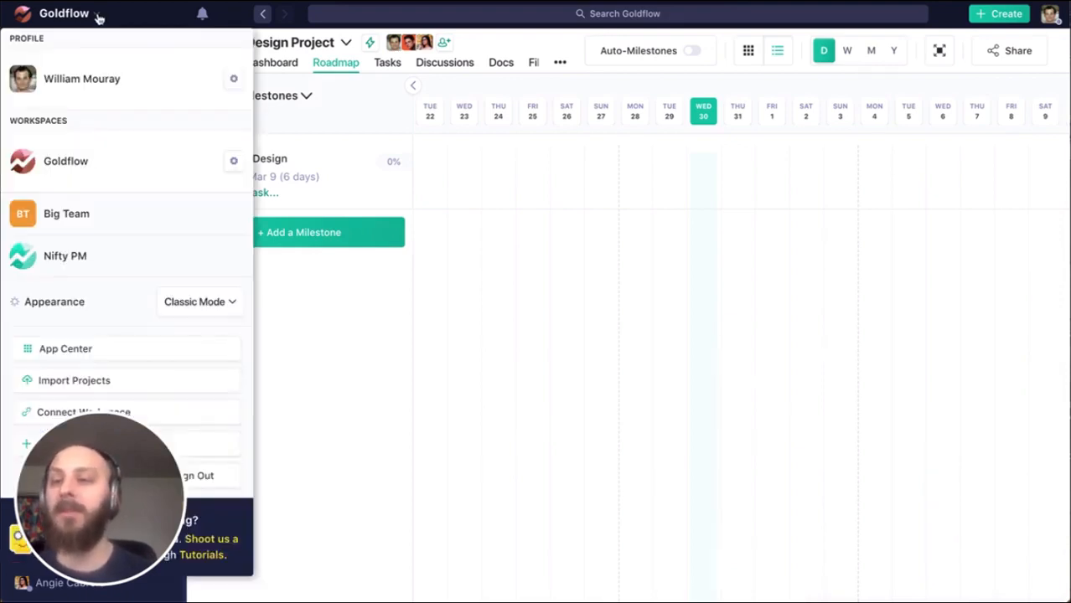
{"action": "left_click", "coordinate": [236, 164]}
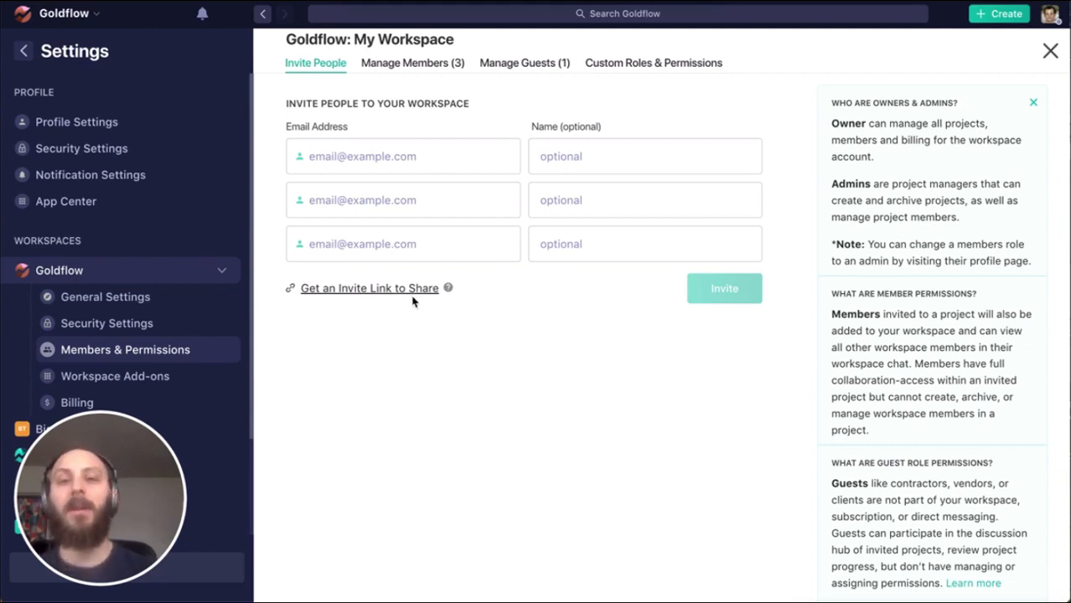
{"action": "left_click", "coordinate": [419, 64]}
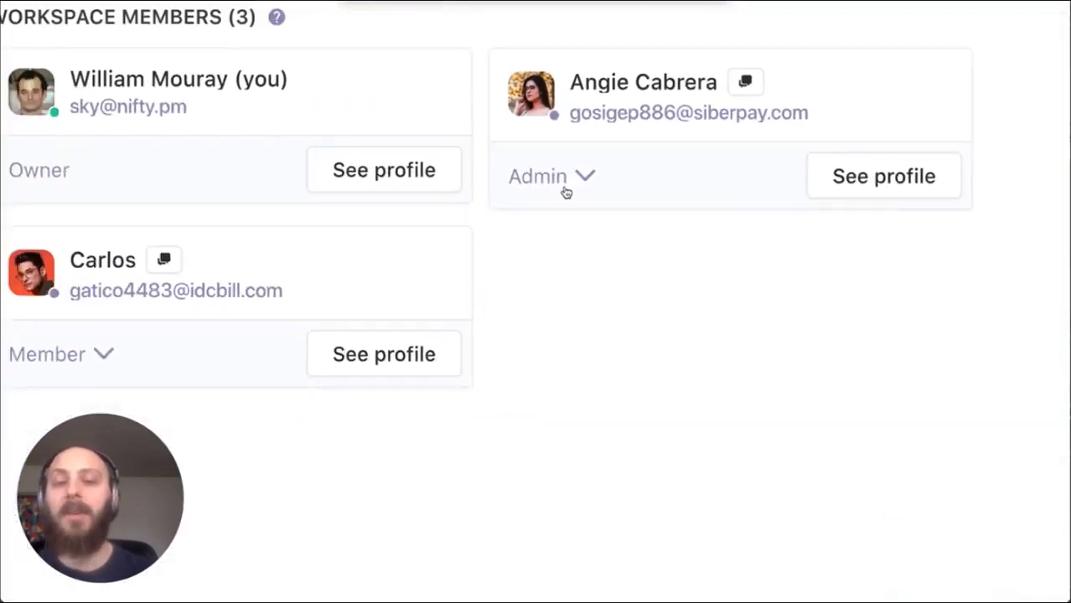
Examine the role options available for the admin in the workspace member list.
{"action": "left_click", "coordinate": [584, 178]}
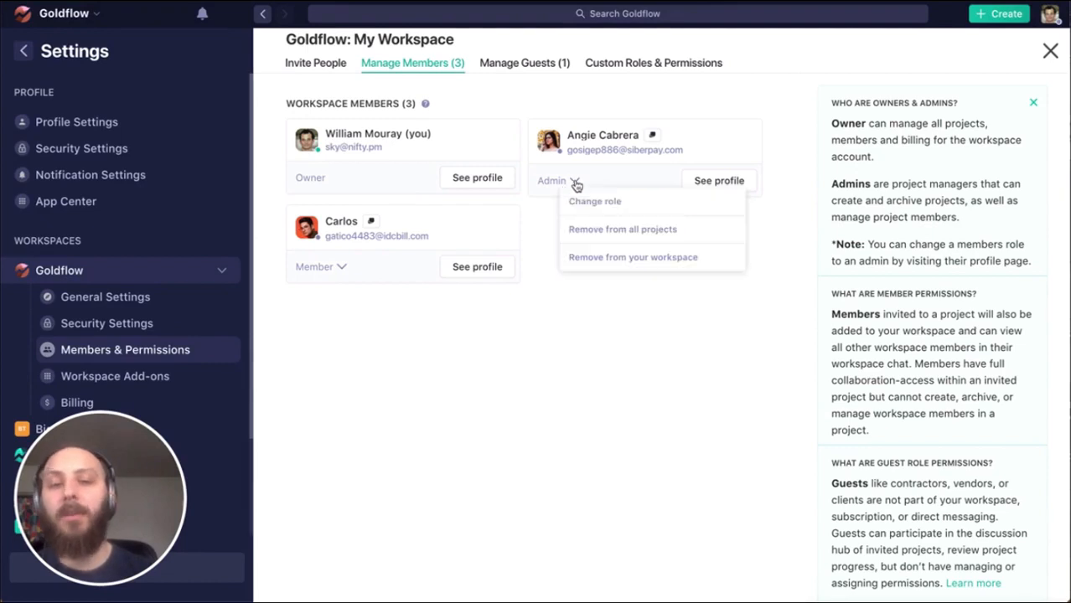
{"action": "left_click", "coordinate": [616, 208]}
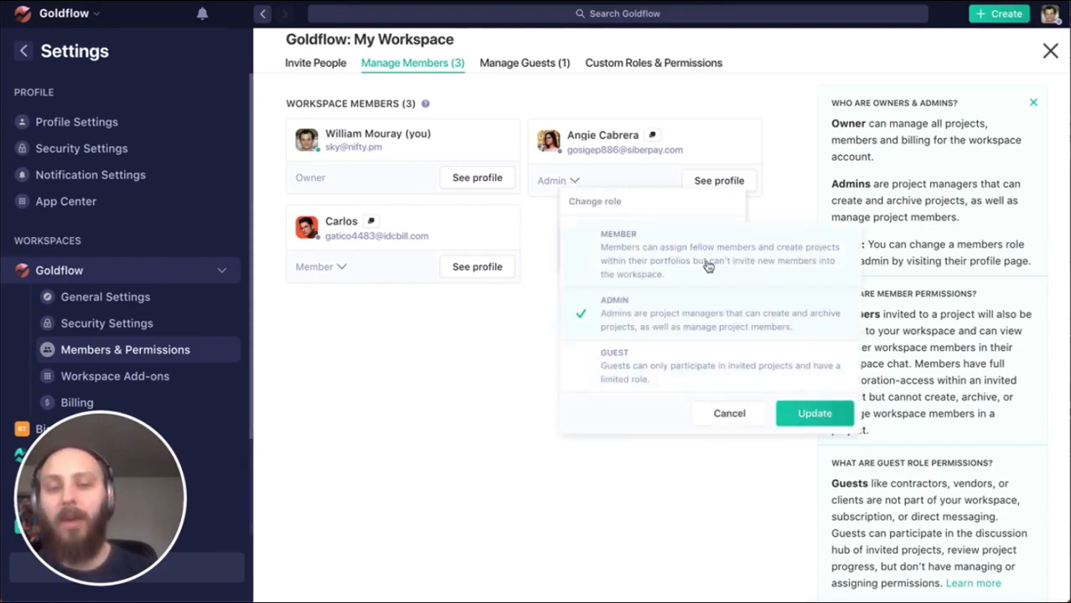
{"action": "left_click", "coordinate": [746, 424]}
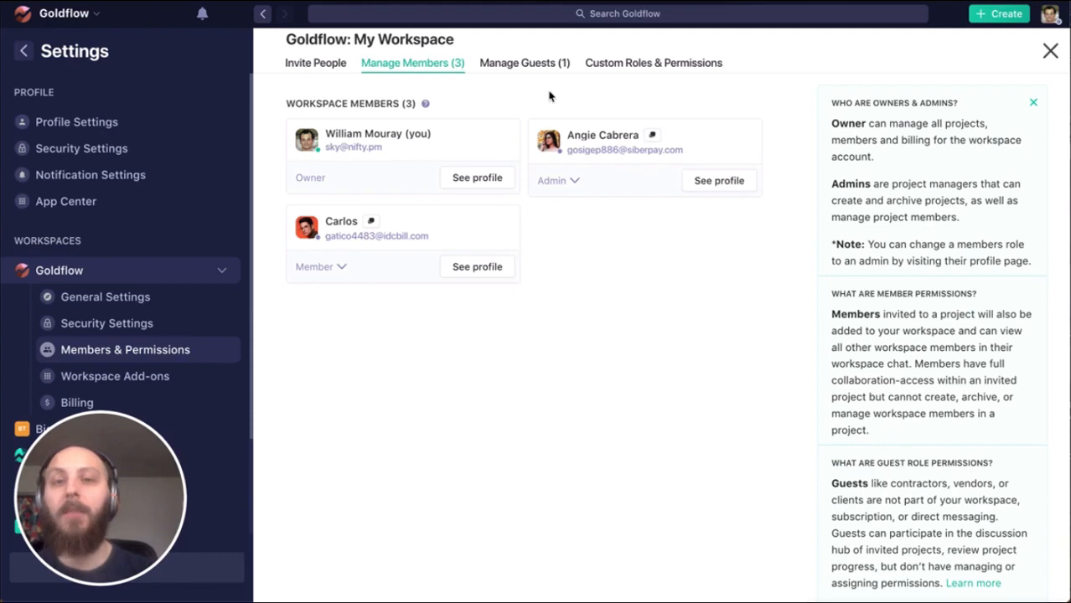
Review the workspace's guest management and its custom roles and permissions table.
{"action": "left_click", "coordinate": [537, 65]}
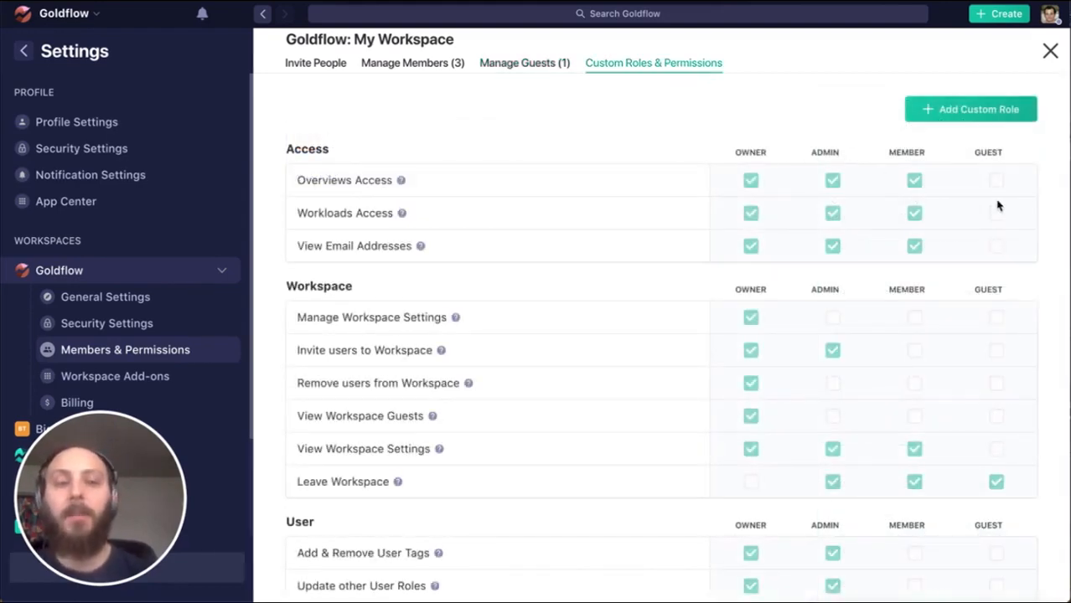
{"action": "scroll", "coordinate": [998, 206], "scroll_direction": "down", "scroll_amount": 3}
{"action": "scroll", "coordinate": [997, 206], "scroll_direction": "up", "scroll_amount": 3}
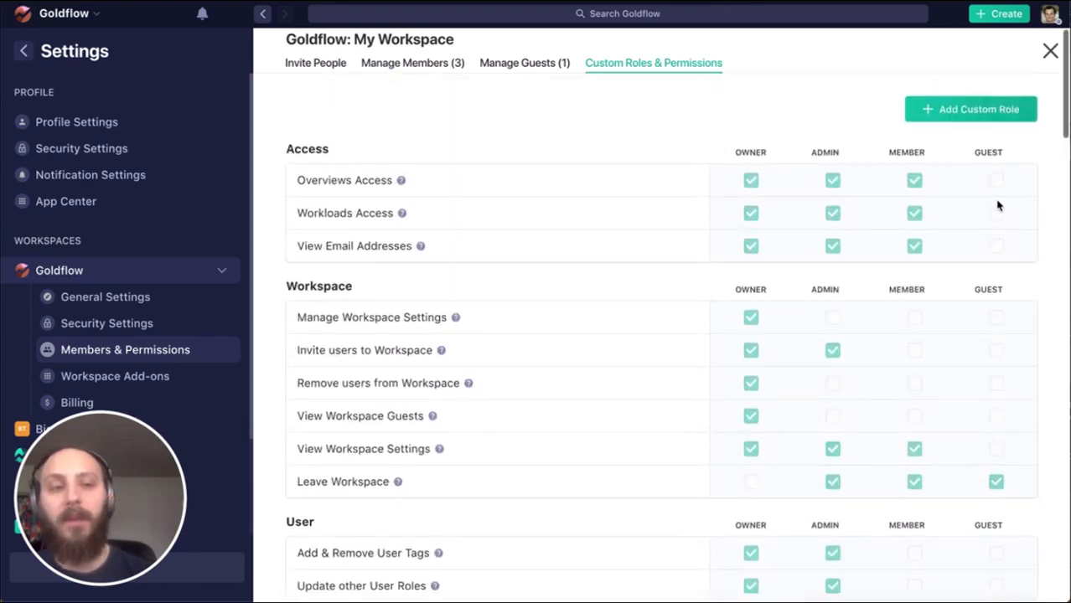
Review the Goldflow workspace's security settings and general settings, including the chat options, and leave the settings.
{"action": "left_click", "coordinate": [137, 329]}
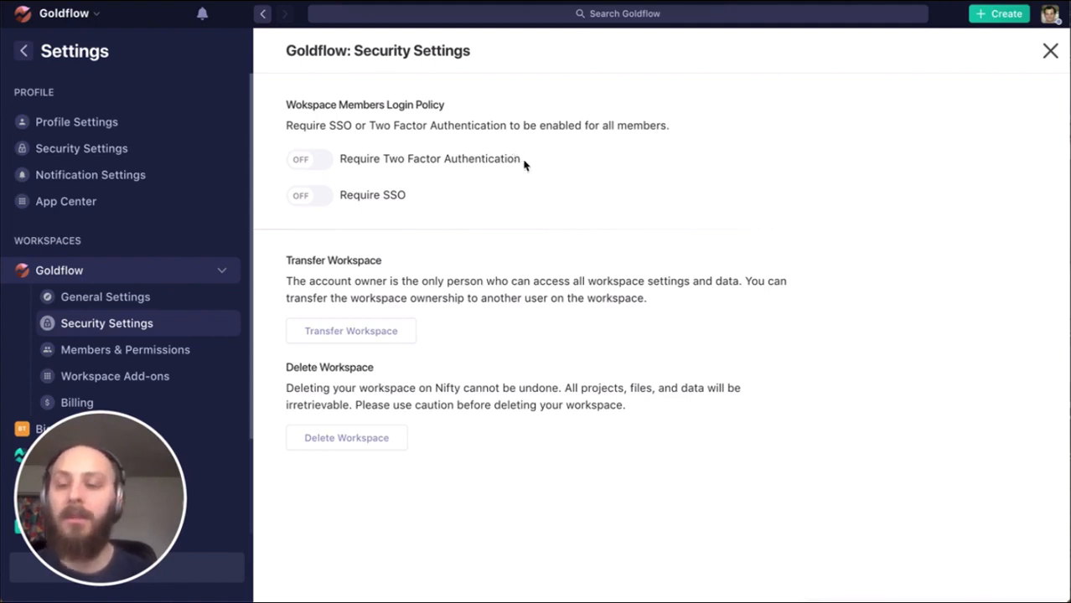
{"action": "left_click", "coordinate": [135, 298]}
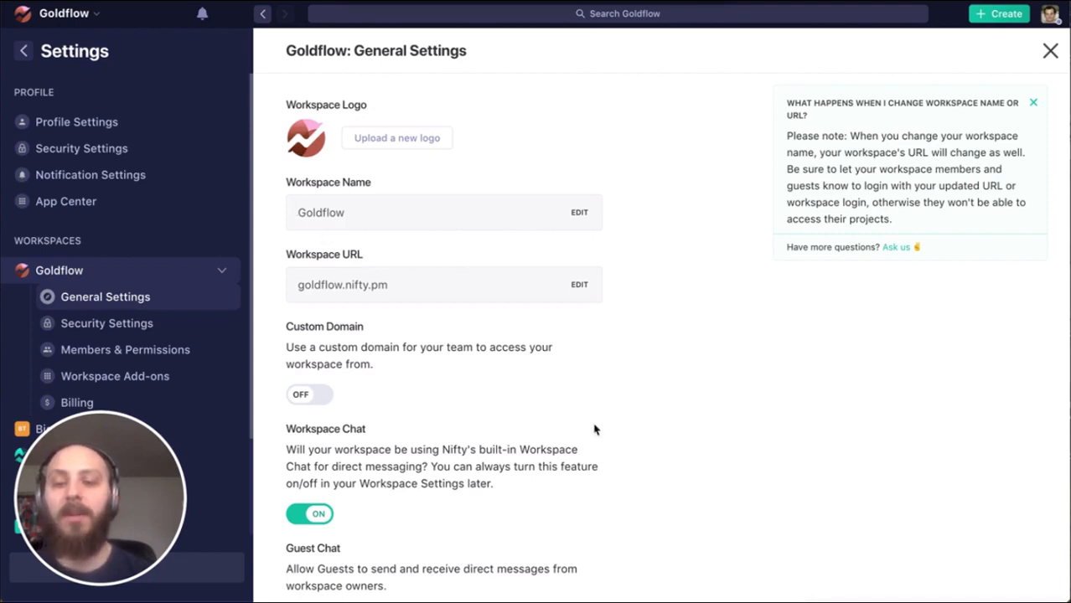
{"action": "scroll", "coordinate": [587, 432], "scroll_direction": "down", "scroll_amount": 3}
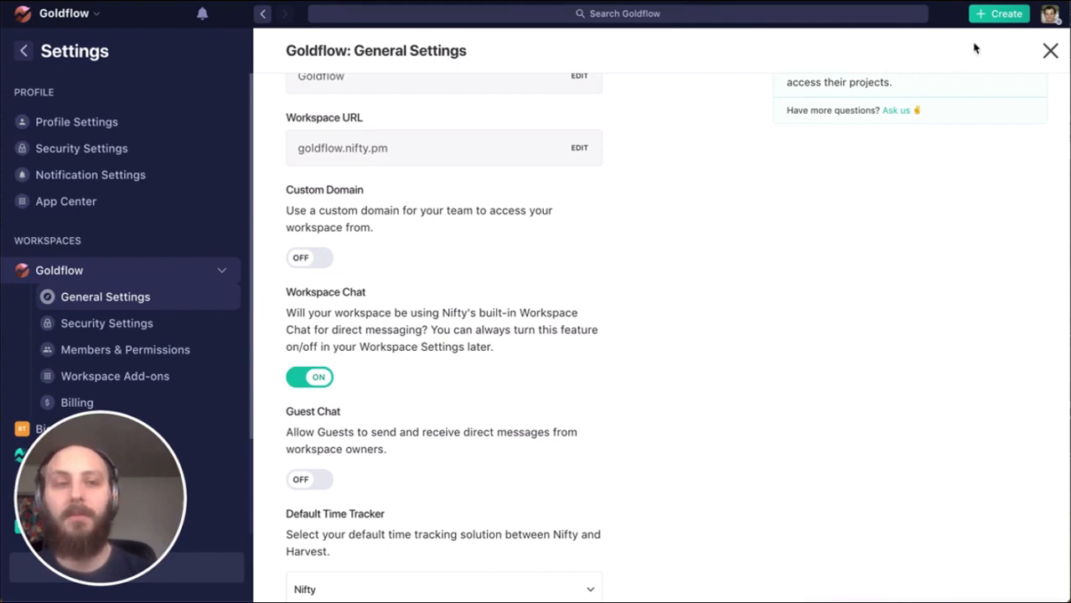
{"action": "left_click", "coordinate": [1051, 52]}
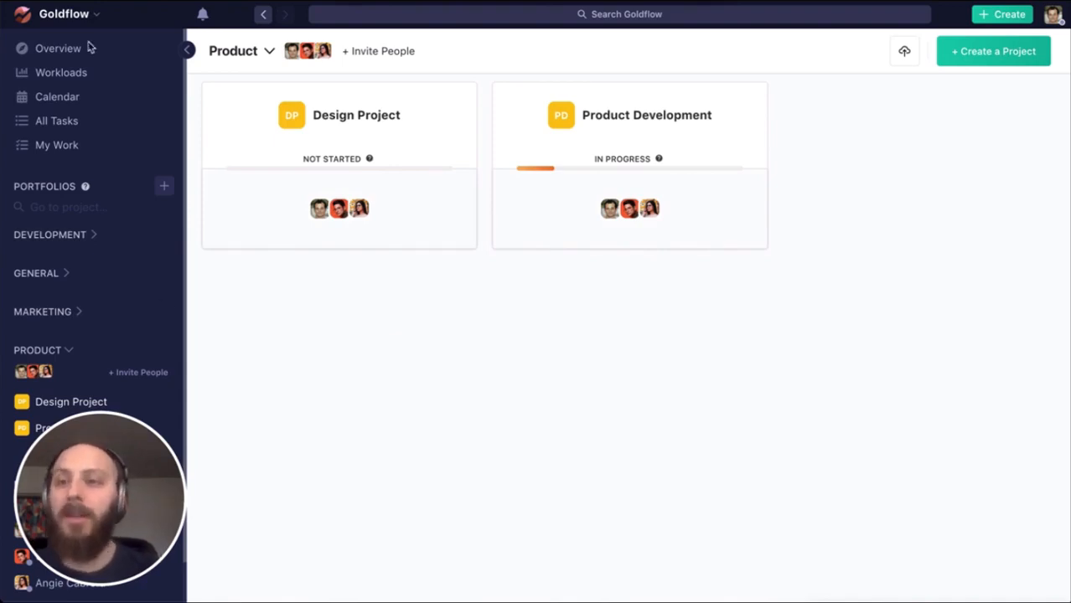
Look at the workspace's project import options and the CSV import for a new project in the Product portfolio.
{"action": "left_click", "coordinate": [94, 13]}
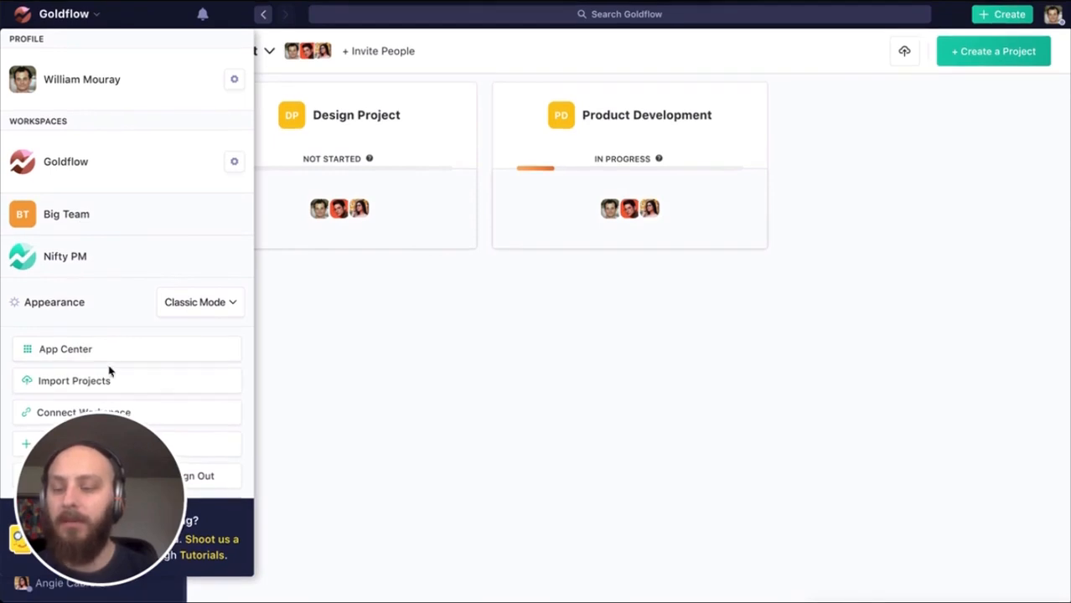
{"action": "left_click", "coordinate": [319, 363]}
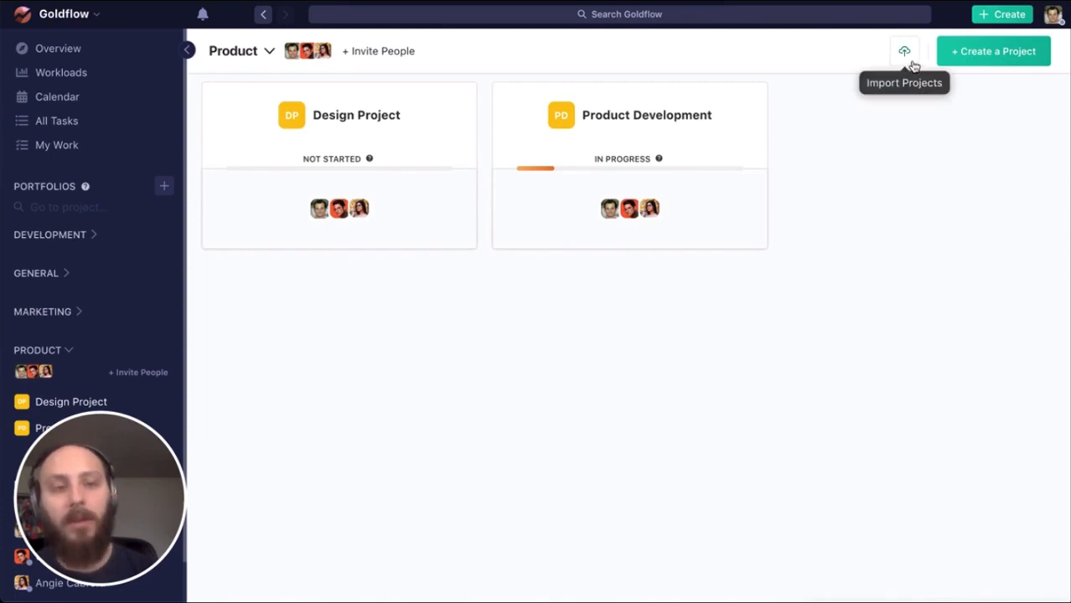
{"action": "mouse_move", "coordinate": [57, 356]}
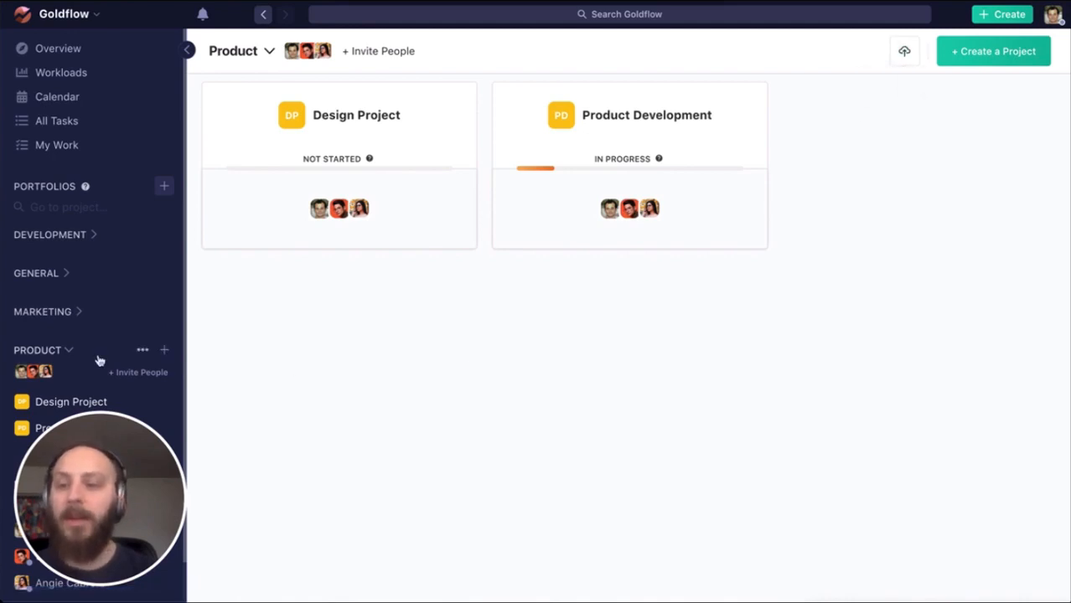
{"action": "left_click", "coordinate": [165, 353]}
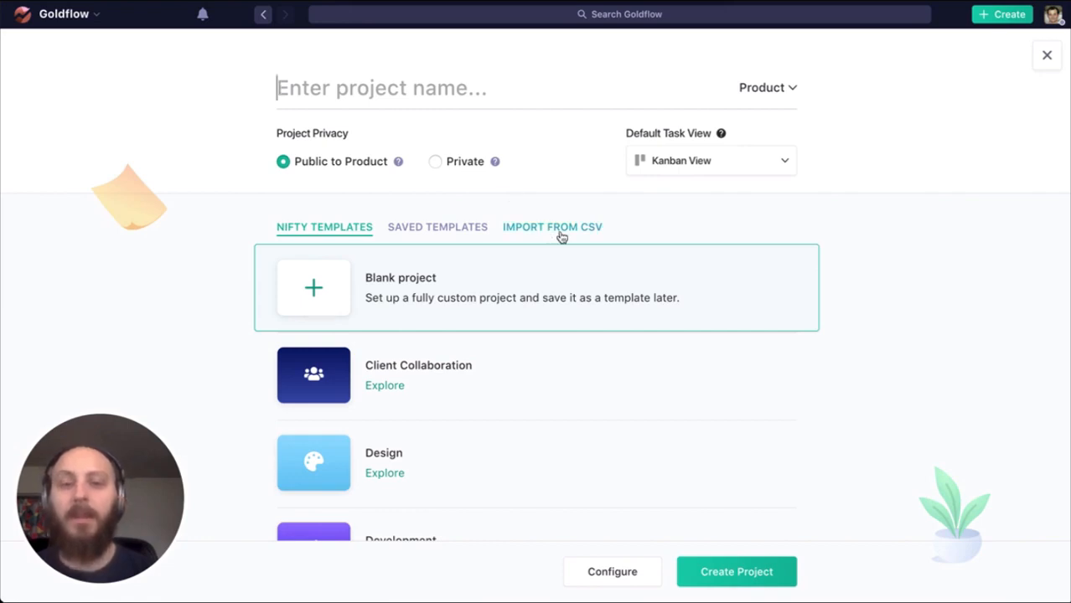
{"action": "left_click", "coordinate": [560, 235]}
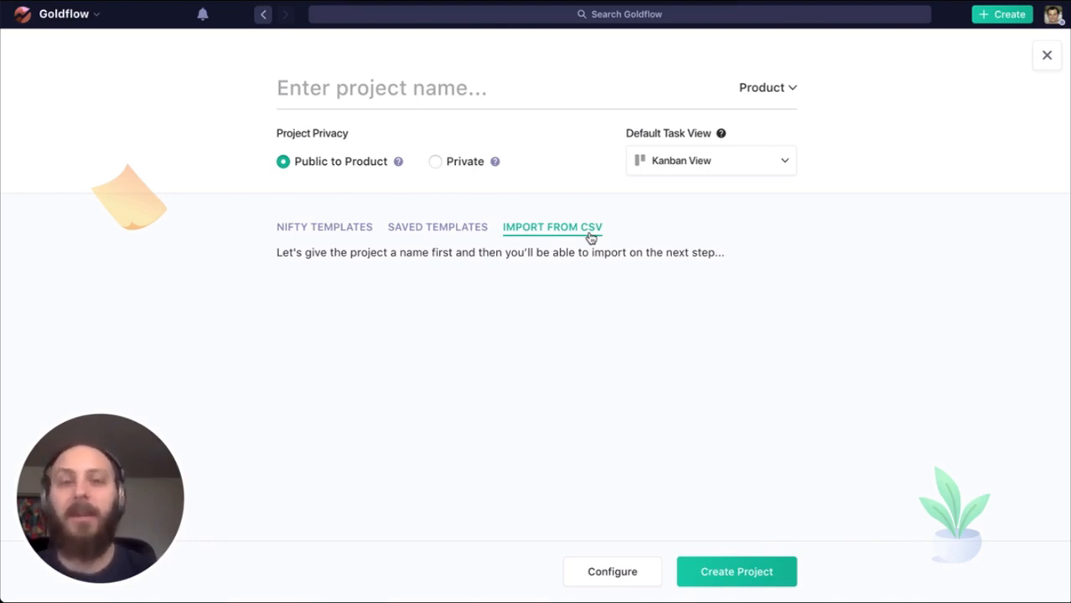
{"action": "left_click", "coordinate": [1046, 55]}
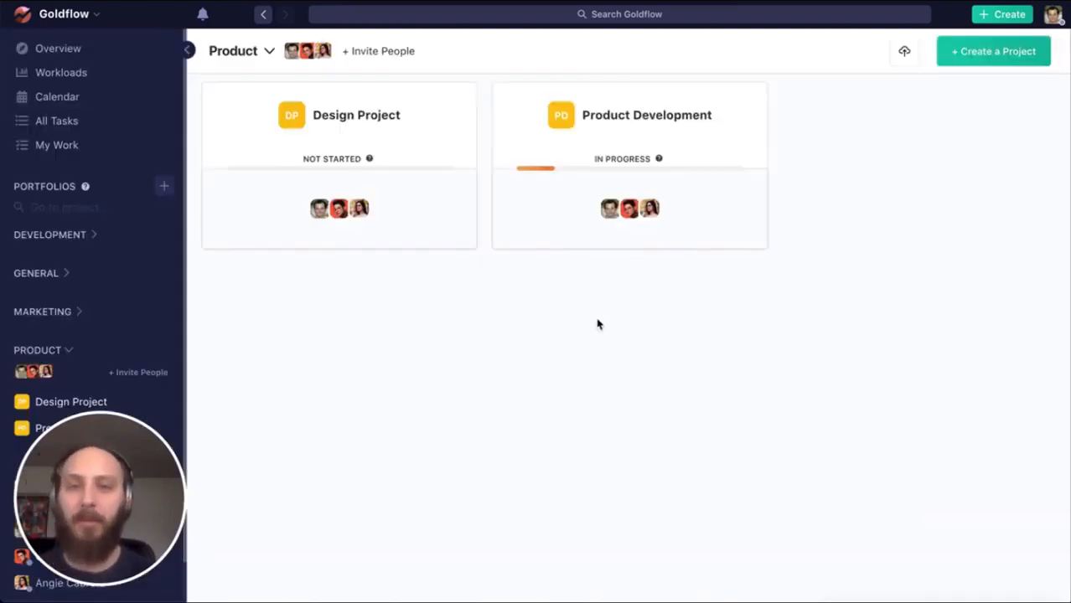
Open the Product Development project and show its dashboard.
{"action": "left_click", "coordinate": [570, 151]}
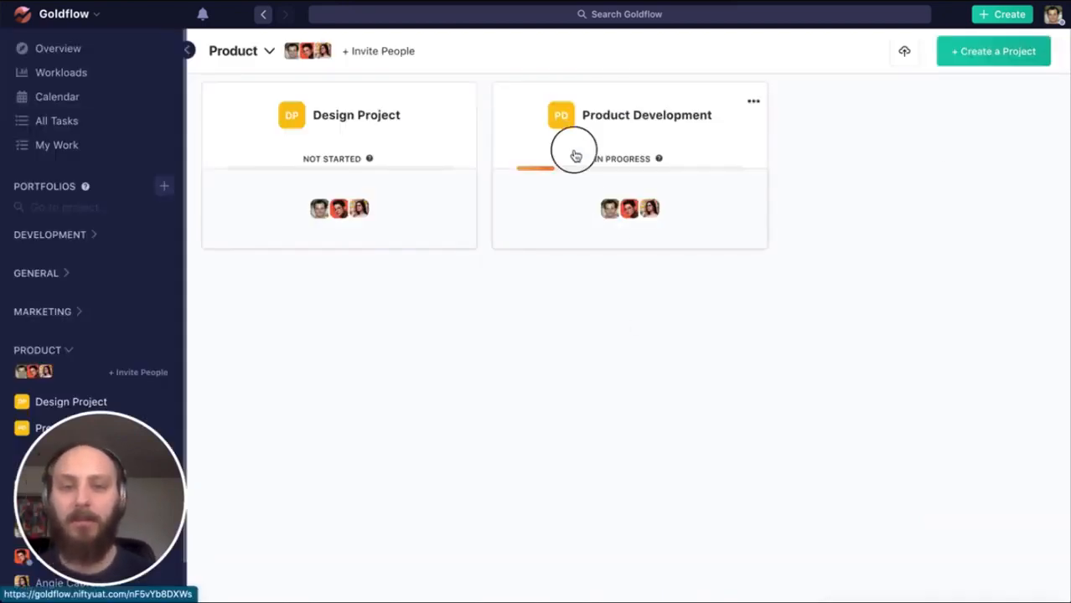
{"action": "left_click", "coordinate": [272, 72]}
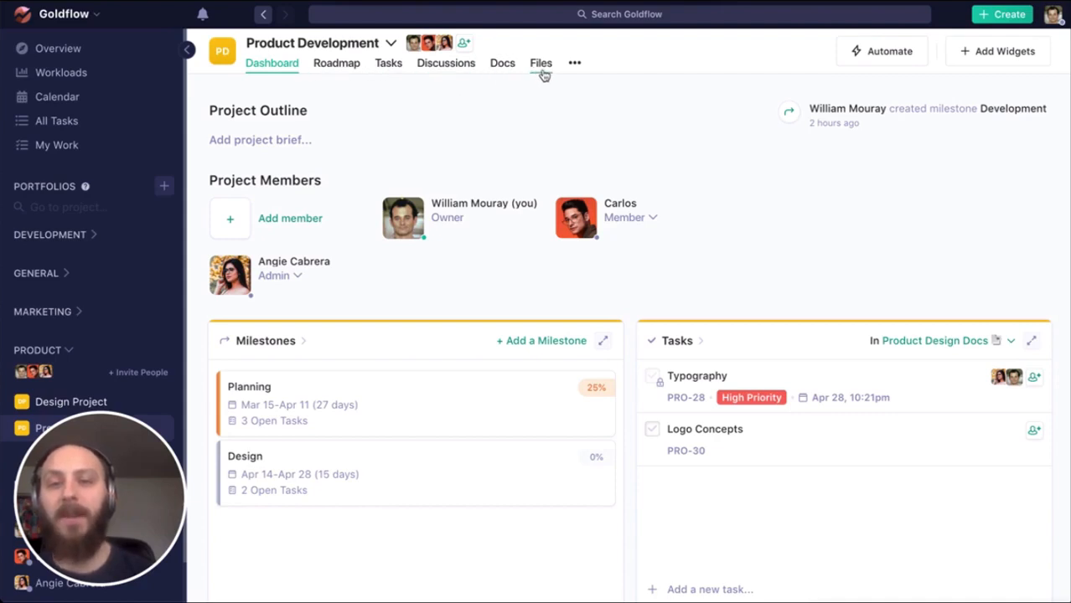
Disable the Files, Docs and Discussions modules for the Product Development project.
{"action": "left_click", "coordinate": [575, 66]}
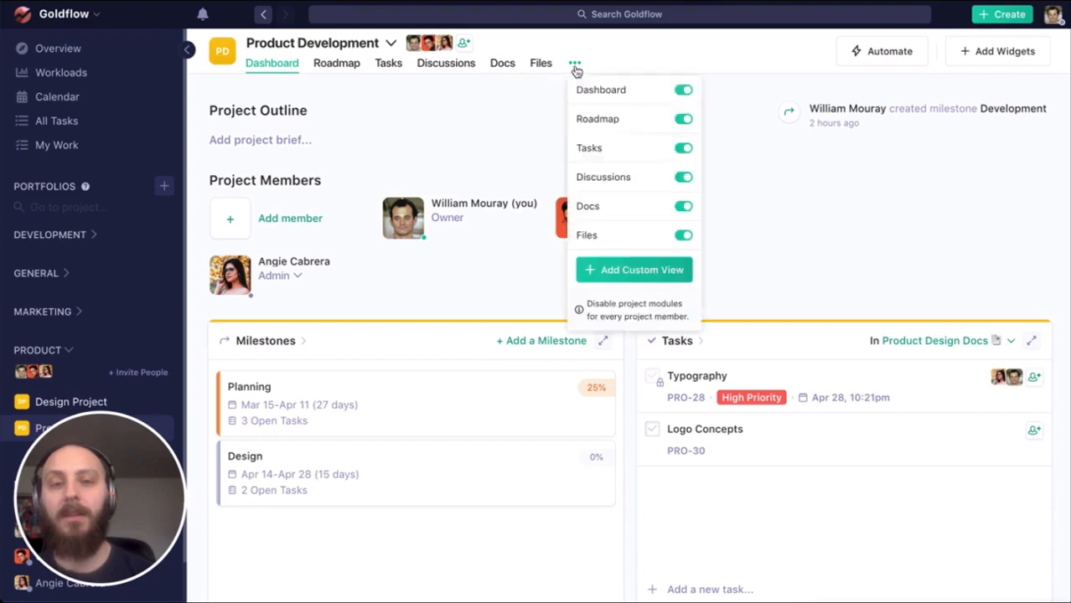
{"action": "left_click", "coordinate": [684, 239]}
{"action": "left_click", "coordinate": [648, 210]}
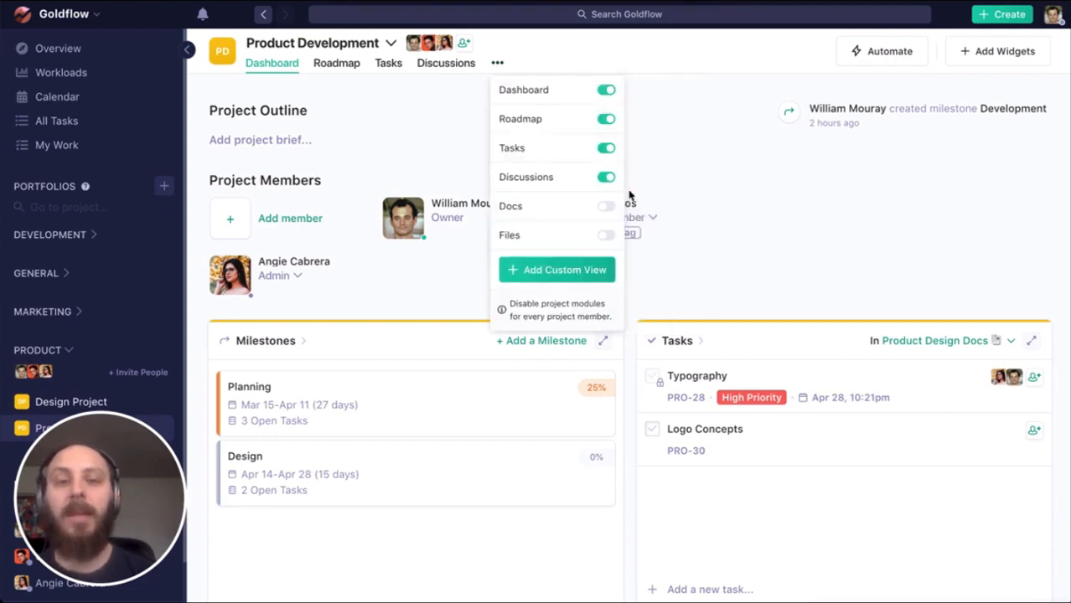
{"action": "left_click", "coordinate": [606, 178]}
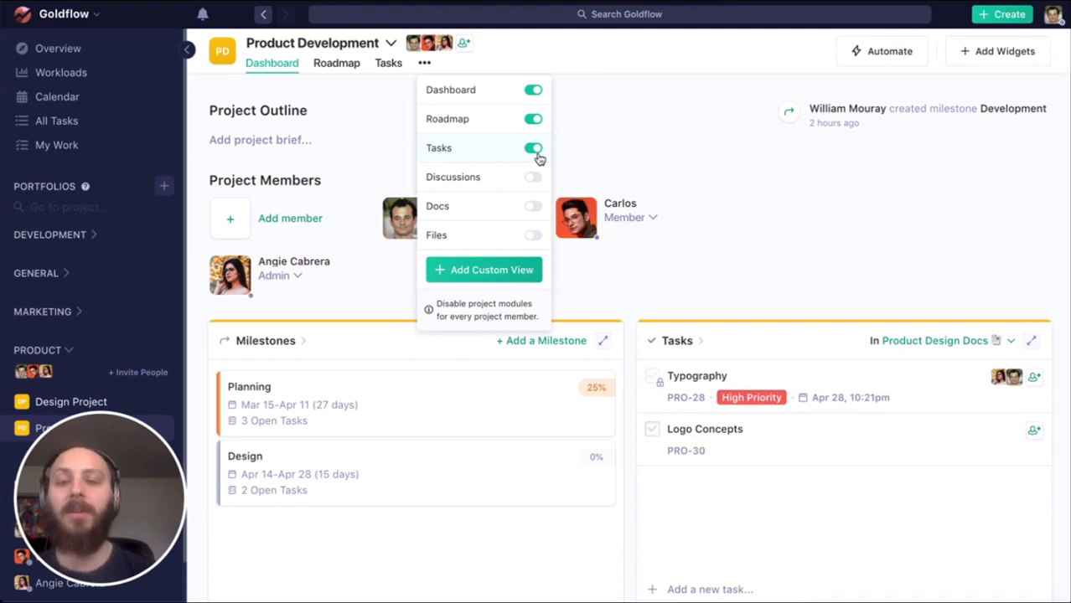
Re-enable the Discussions, Docs and Files modules for the Product Development project.
{"action": "left_click", "coordinate": [533, 178]}
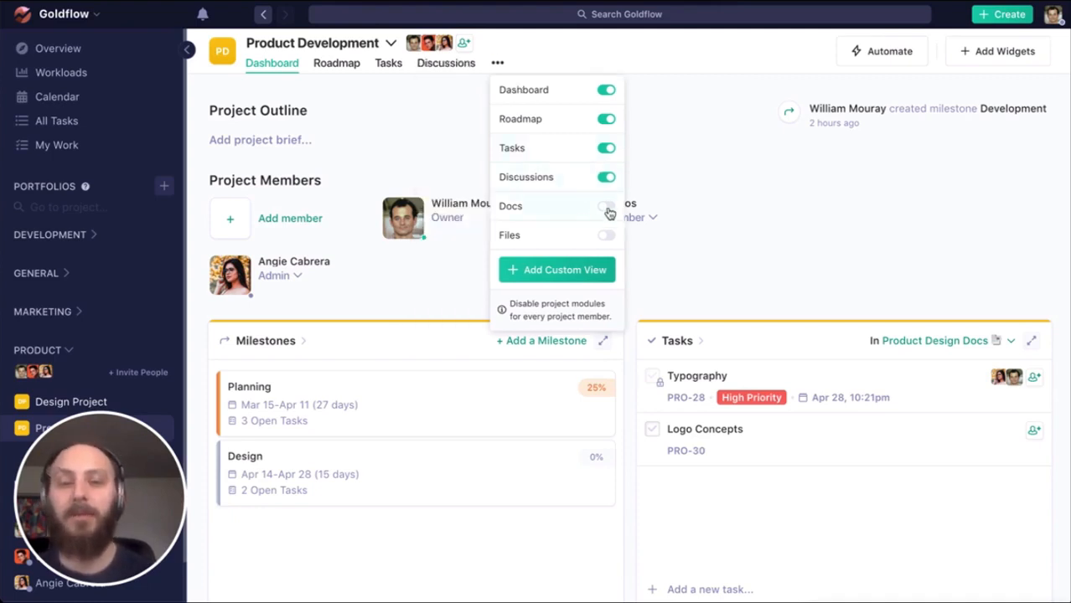
{"action": "left_click", "coordinate": [607, 208]}
{"action": "left_click", "coordinate": [648, 236]}
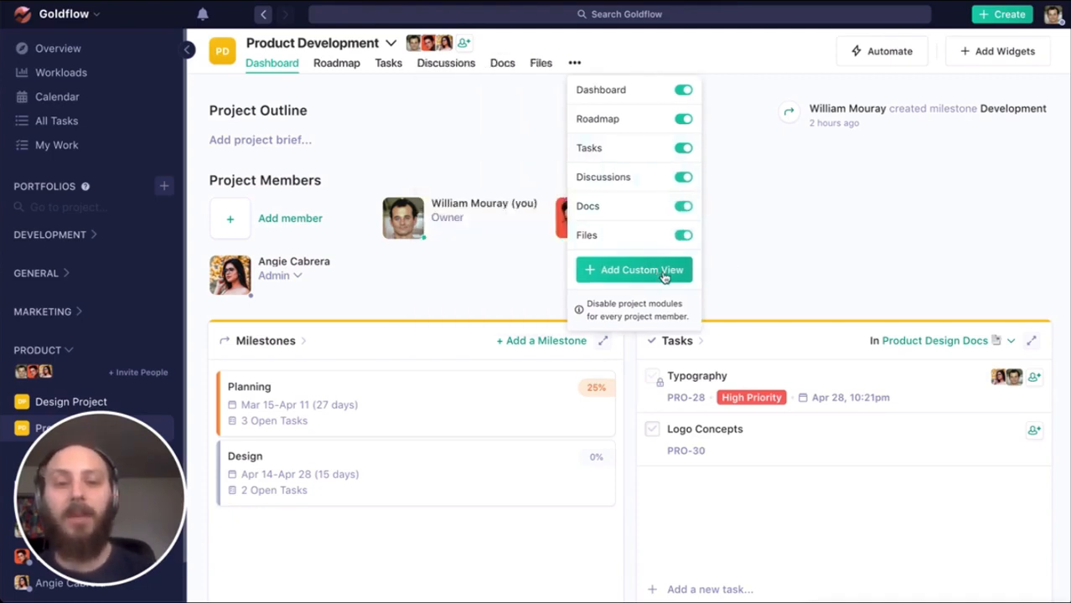
View the app embeds offered for a custom view in the Product Development project.
{"action": "left_click", "coordinate": [664, 271]}
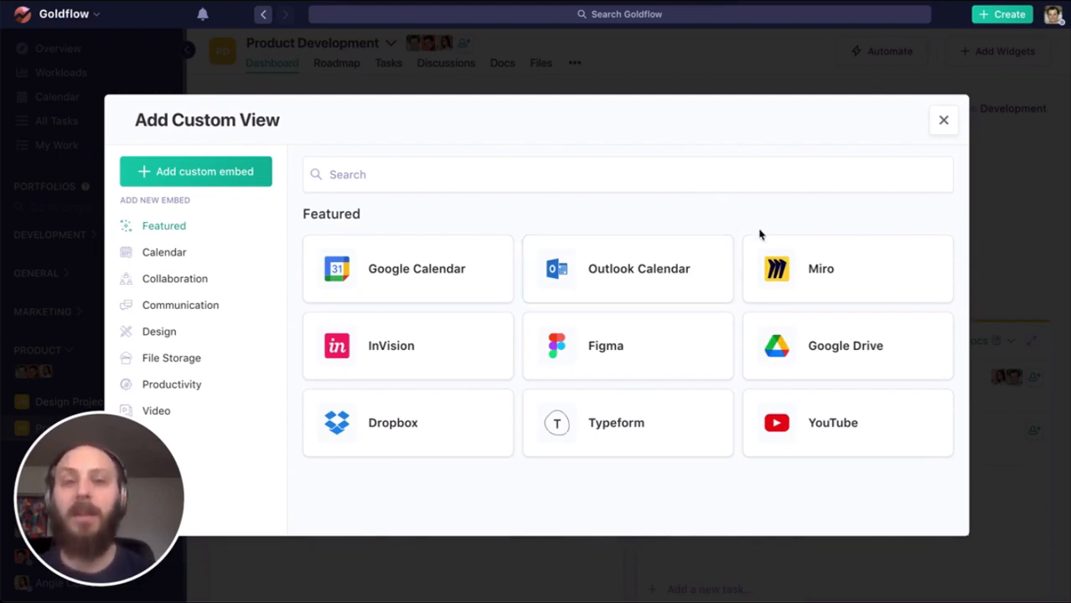
{"action": "left_click", "coordinate": [944, 120]}
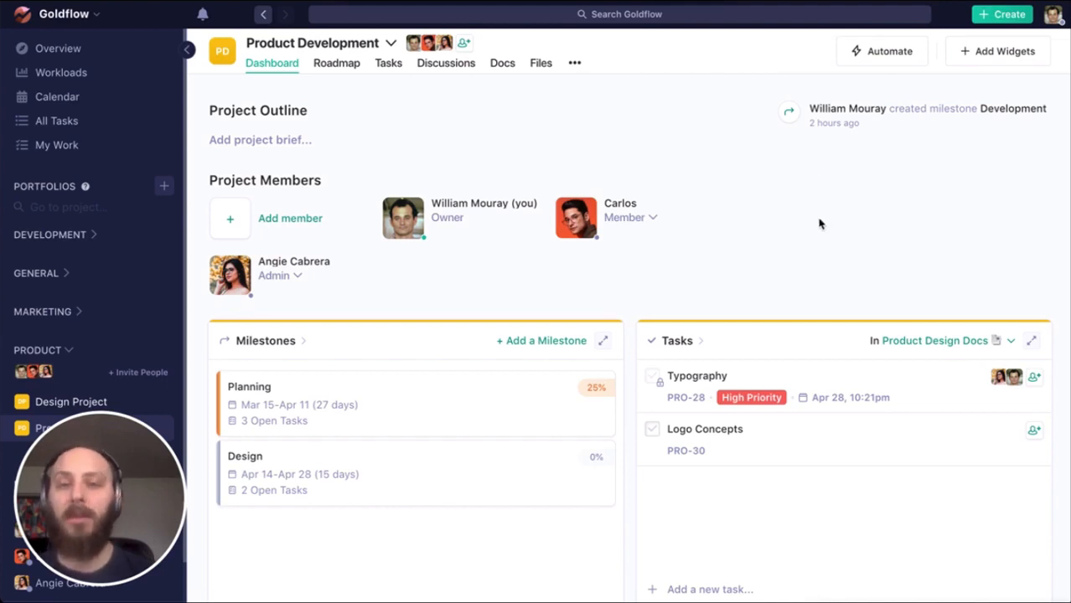
Hide the Members, Activity and Milestones widgets on the Product Development dashboard.
{"action": "left_click", "coordinate": [986, 52]}
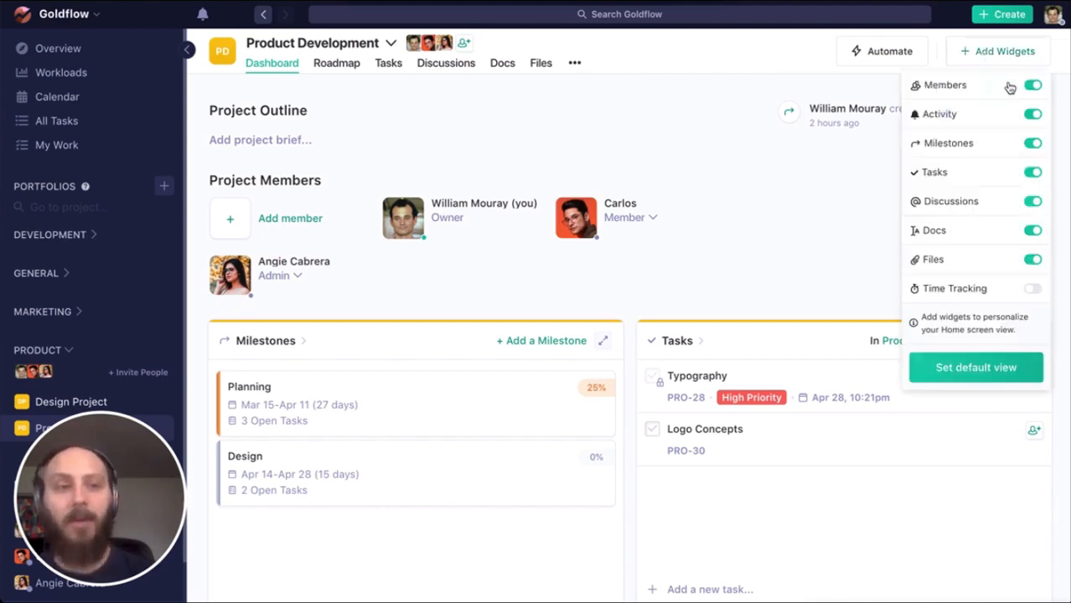
{"action": "left_click", "coordinate": [1033, 85]}
{"action": "left_click", "coordinate": [1032, 114]}
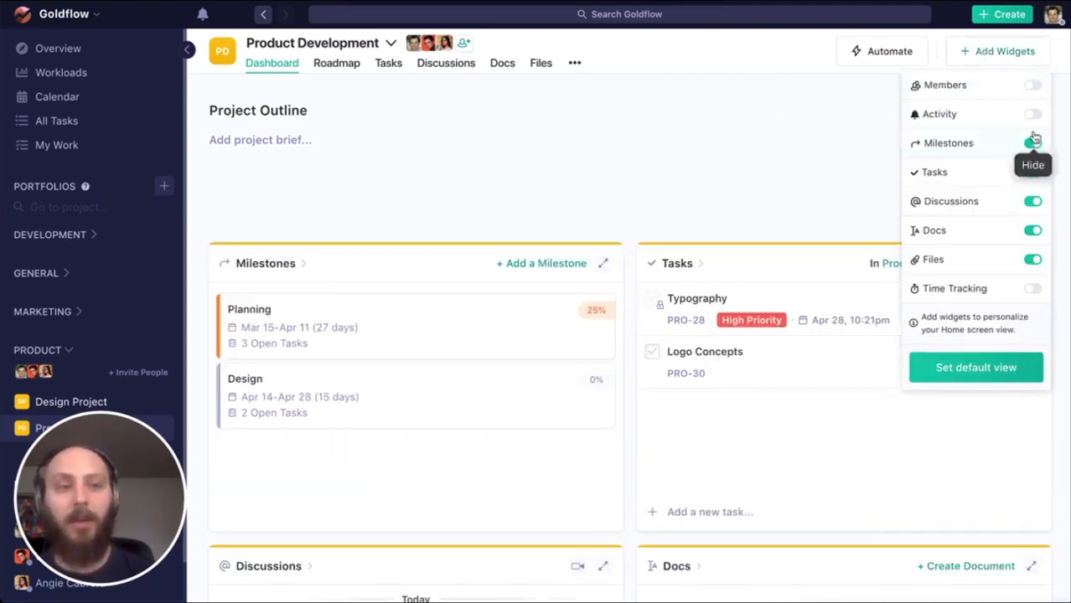
{"action": "left_click", "coordinate": [1033, 145]}
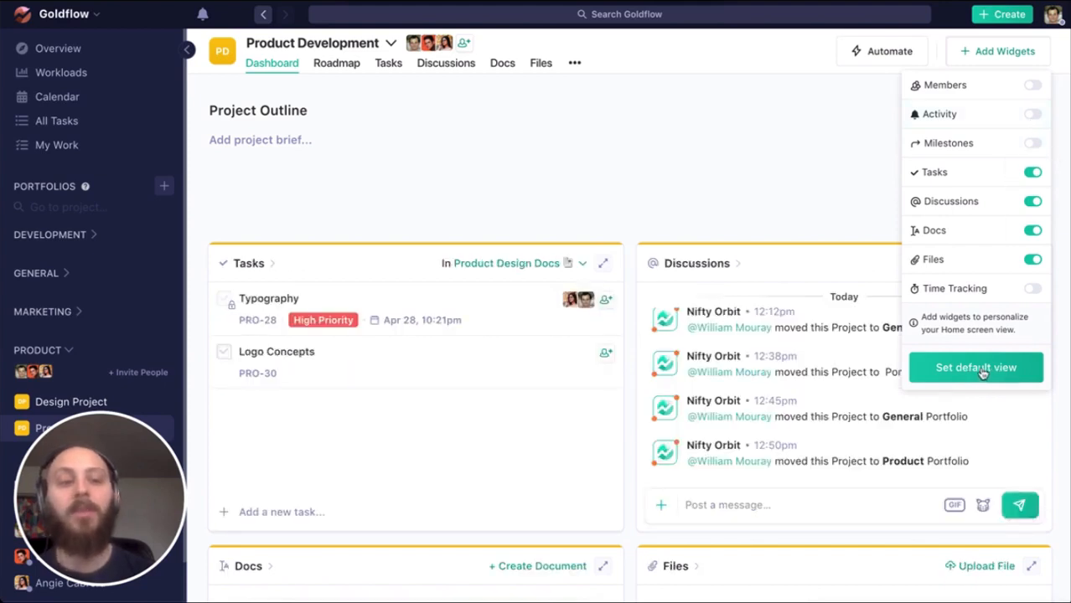
Show the Milestones, Activity and Members widgets on the project dashboard again.
{"action": "left_click", "coordinate": [1033, 143]}
{"action": "left_click", "coordinate": [1033, 85]}
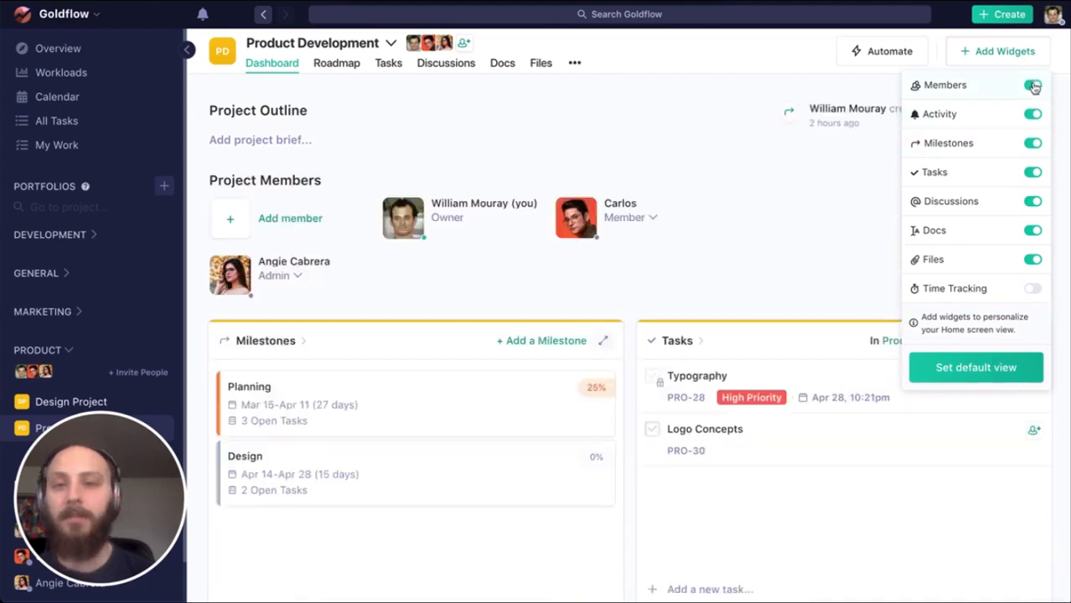
In the project roadmap's Planning milestone, mark the Product Validation Research and MacOS App tasks as complete.
{"action": "left_click", "coordinate": [336, 65]}
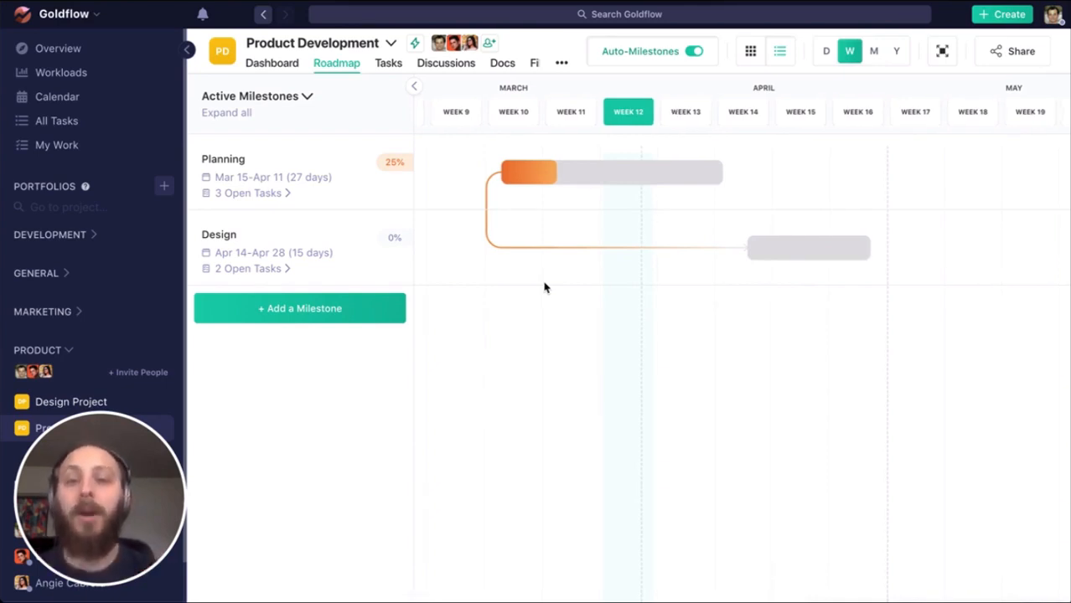
{"action": "left_click", "coordinate": [670, 181]}
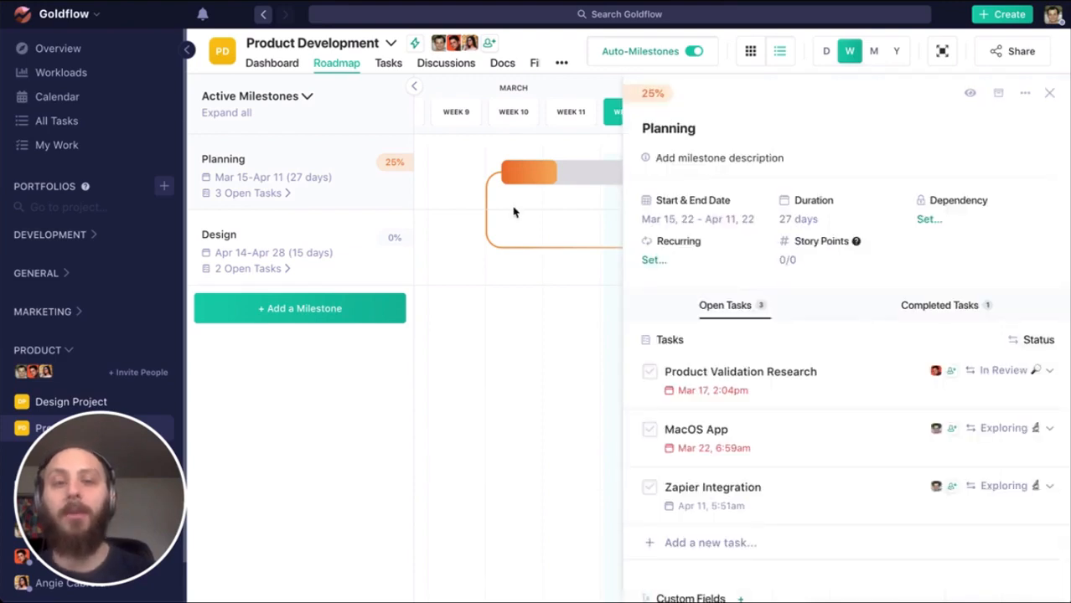
{"action": "left_click", "coordinate": [188, 49]}
{"action": "left_click", "coordinate": [649, 372]}
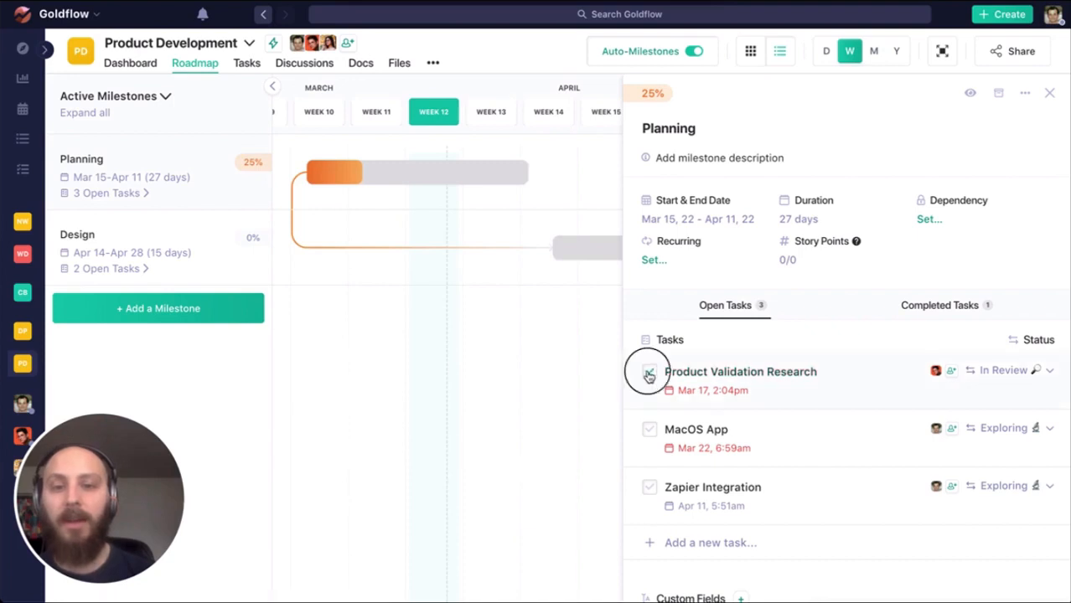
{"action": "left_click", "coordinate": [648, 374]}
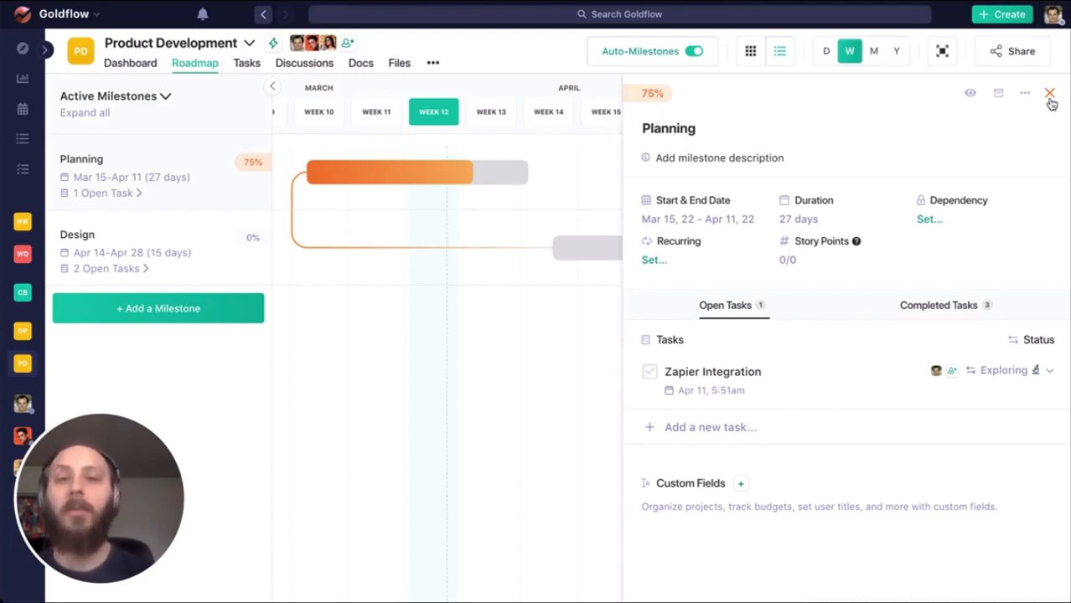
{"action": "left_click", "coordinate": [1050, 93]}
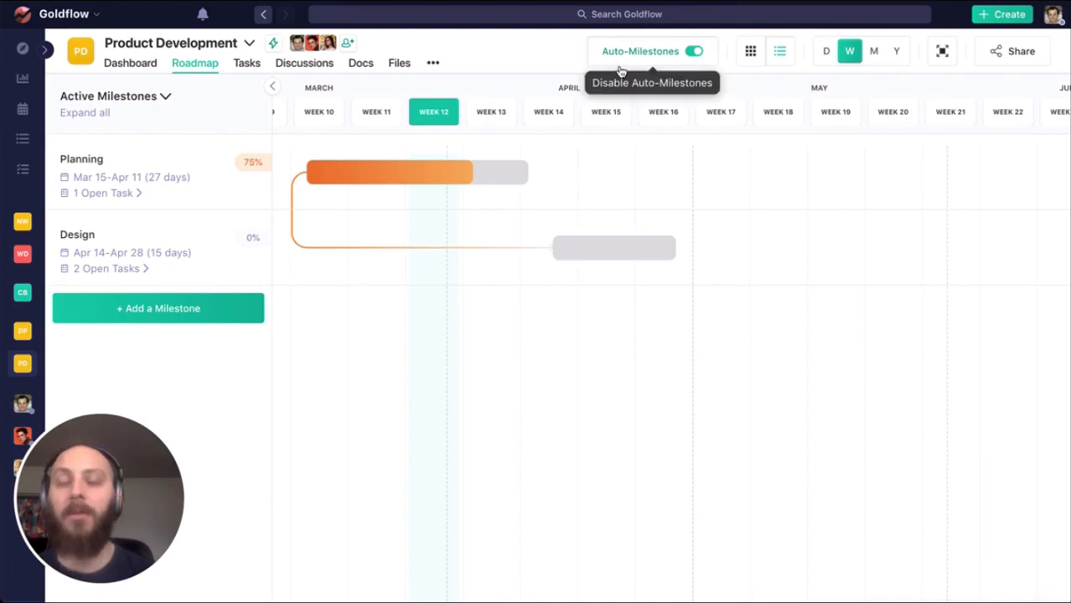
View the sharing and progress export options for the project roadmap.
{"action": "scroll", "coordinate": [747, 287], "scroll_direction": "left", "scroll_amount": 2}
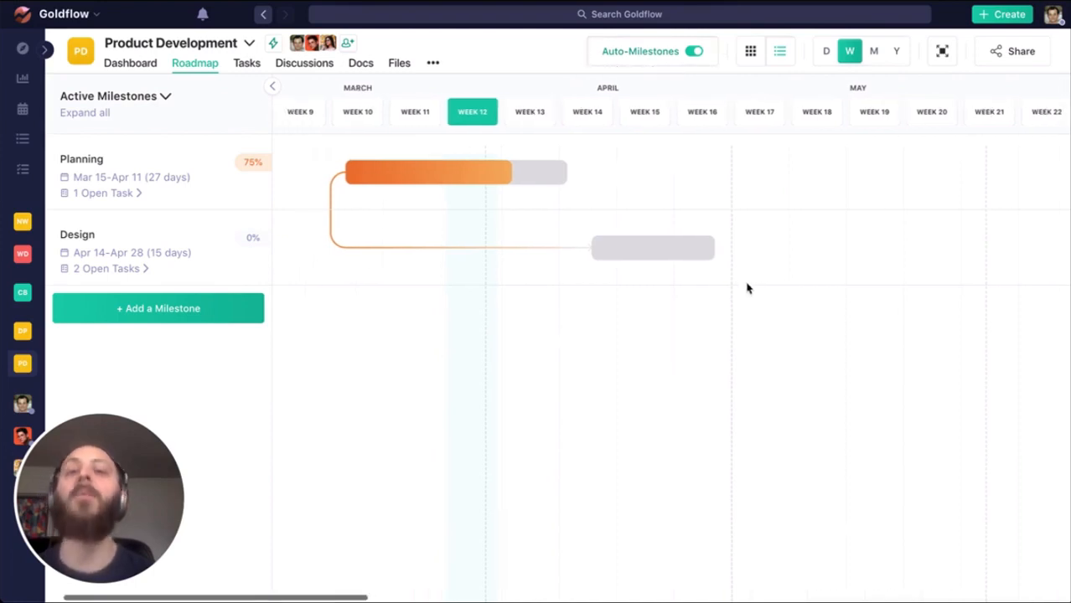
{"action": "left_click", "coordinate": [1032, 57]}
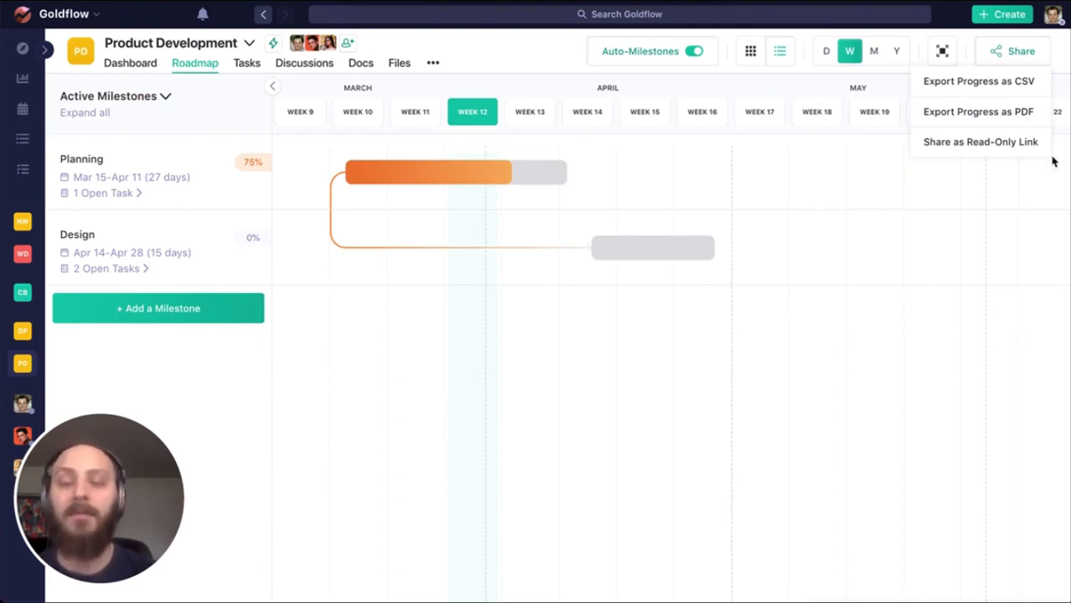
{"action": "left_click", "coordinate": [868, 181]}
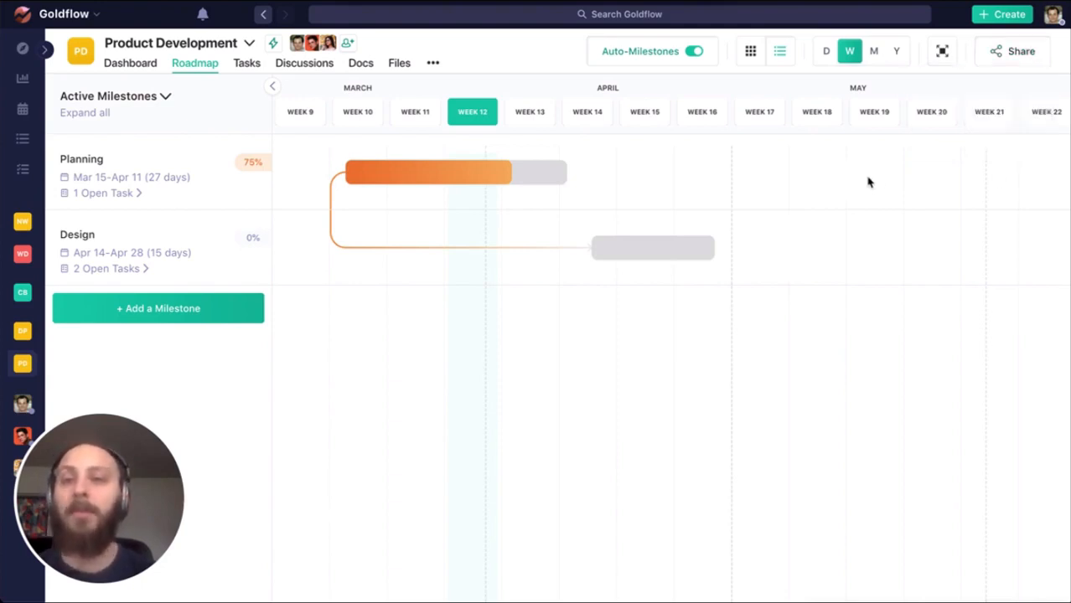
Look over the project's task board through to the Completed column and return to the roadmap.
{"action": "left_click", "coordinate": [244, 65]}
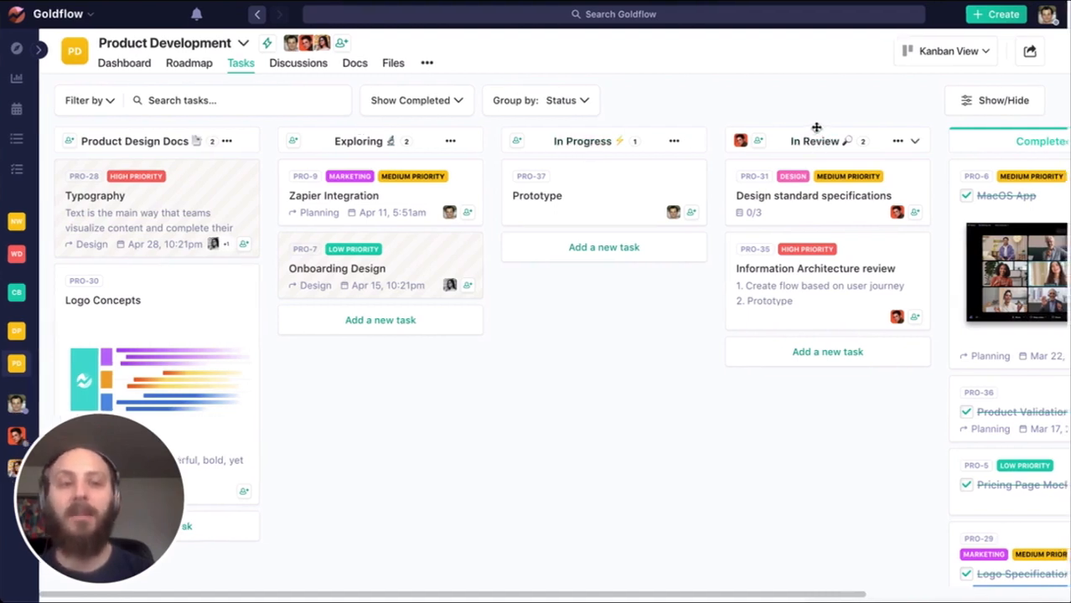
{"action": "scroll", "coordinate": [964, 241], "scroll_direction": "right", "scroll_amount": 3}
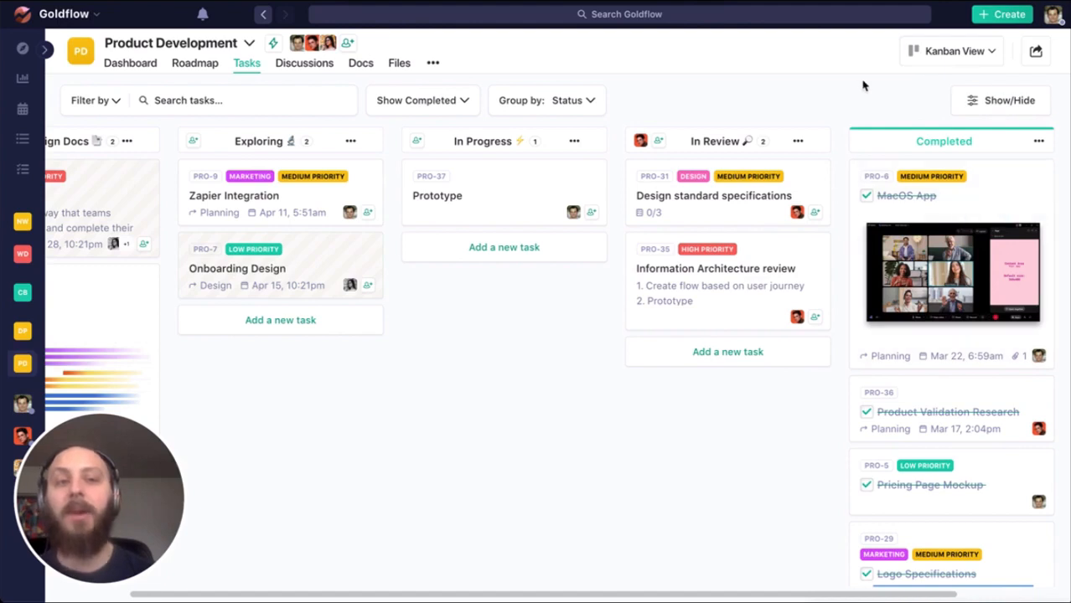
{"action": "left_click", "coordinate": [205, 65]}
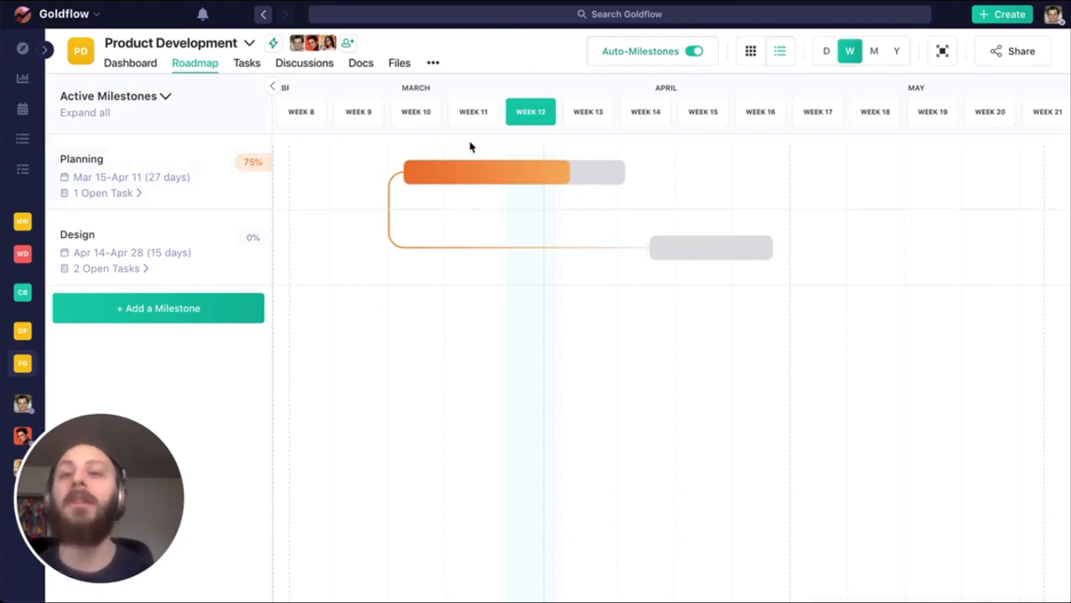
Look through the project's Discussions, Docs and Files modules and return to its dashboard.
{"action": "left_click", "coordinate": [310, 65]}
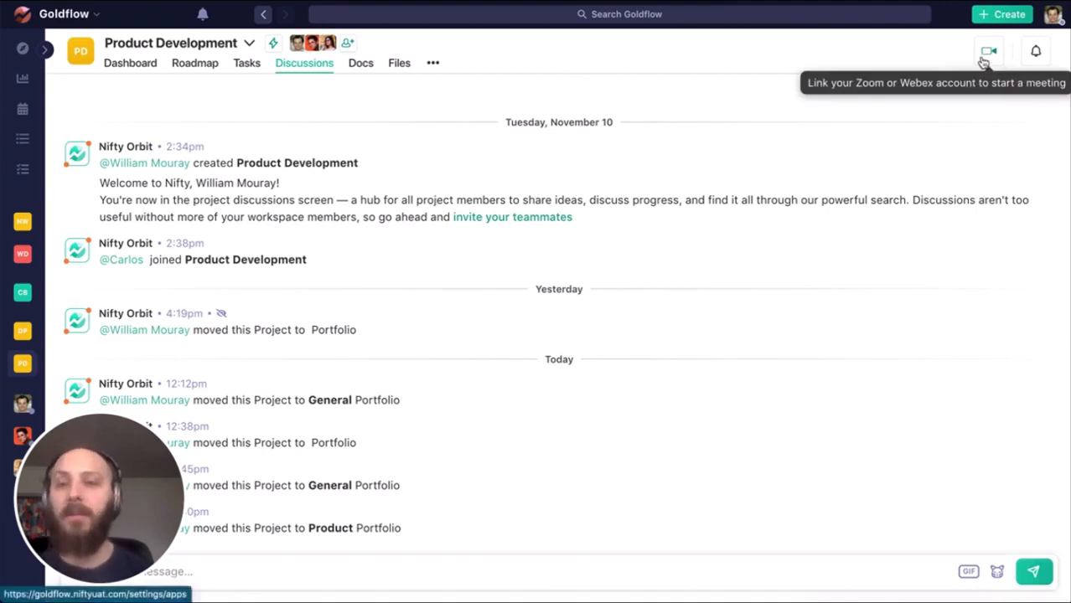
{"action": "left_click", "coordinate": [360, 64]}
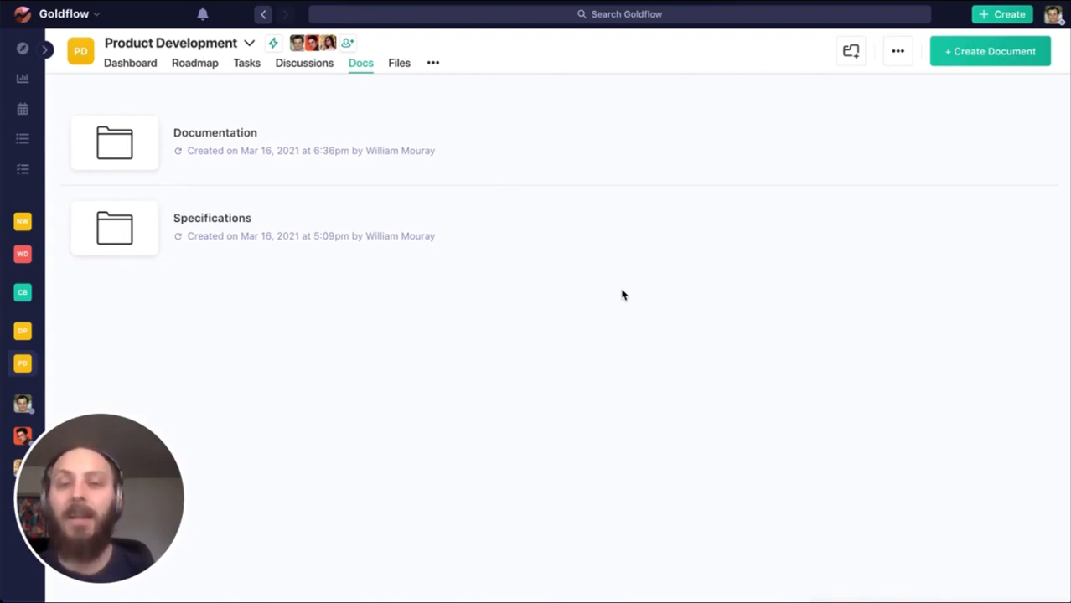
{"action": "left_click", "coordinate": [396, 67]}
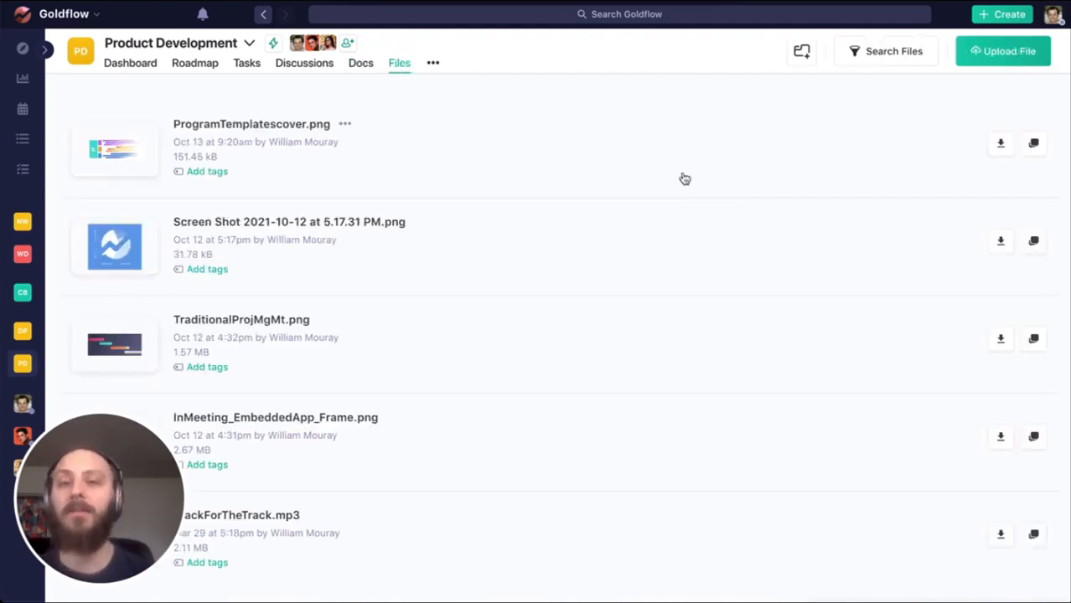
{"action": "left_click", "coordinate": [142, 63]}
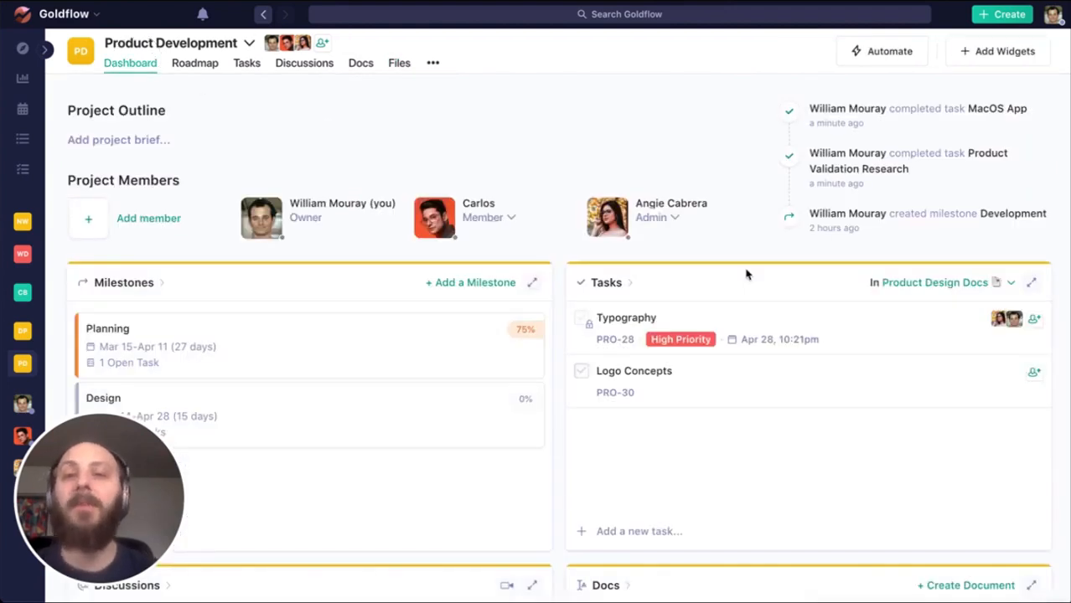